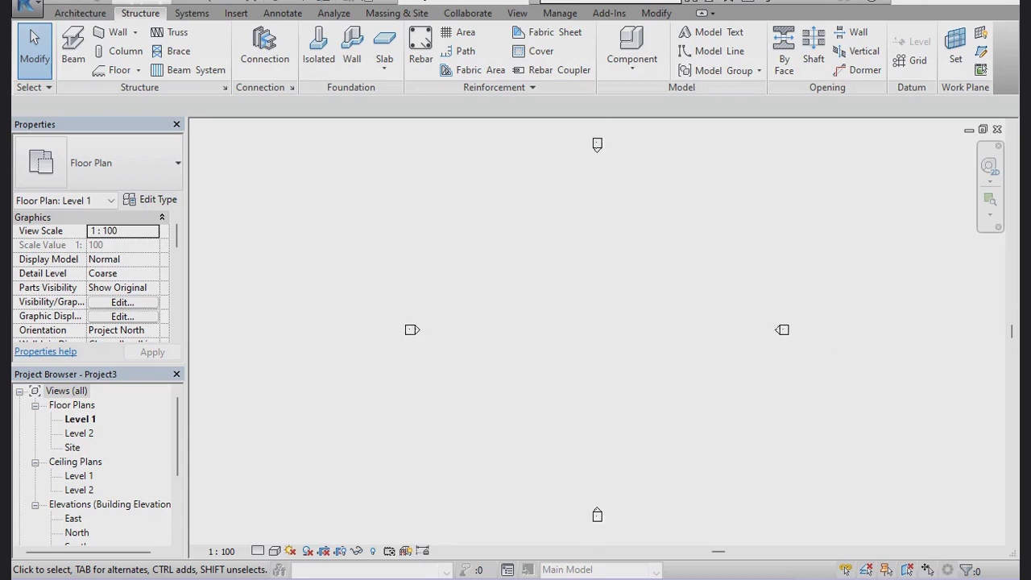
Start a Generic 200mm architectural wall with its top constraint set to Up to Level 2.
left_click(80, 13)
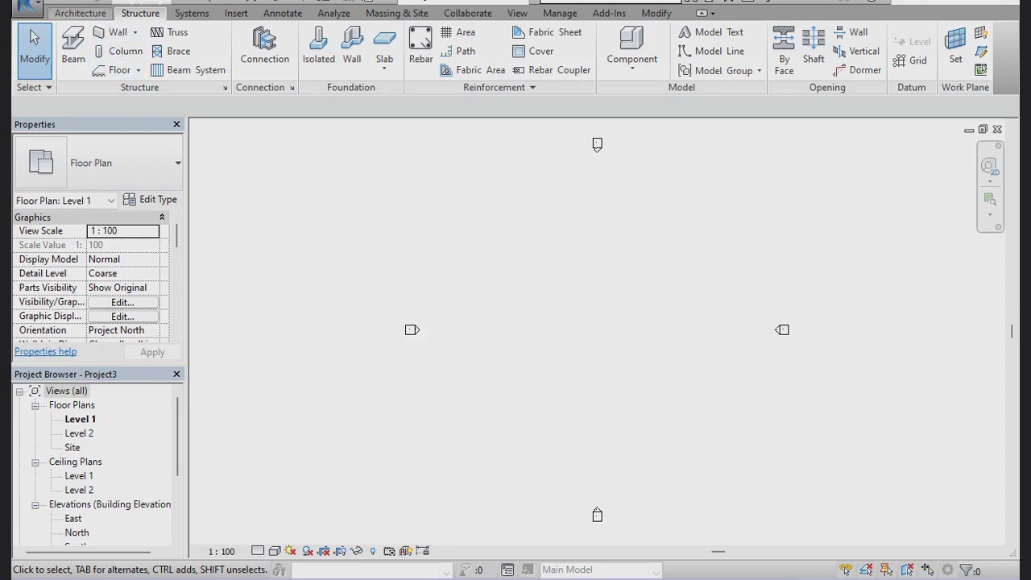
left_click(76, 48)
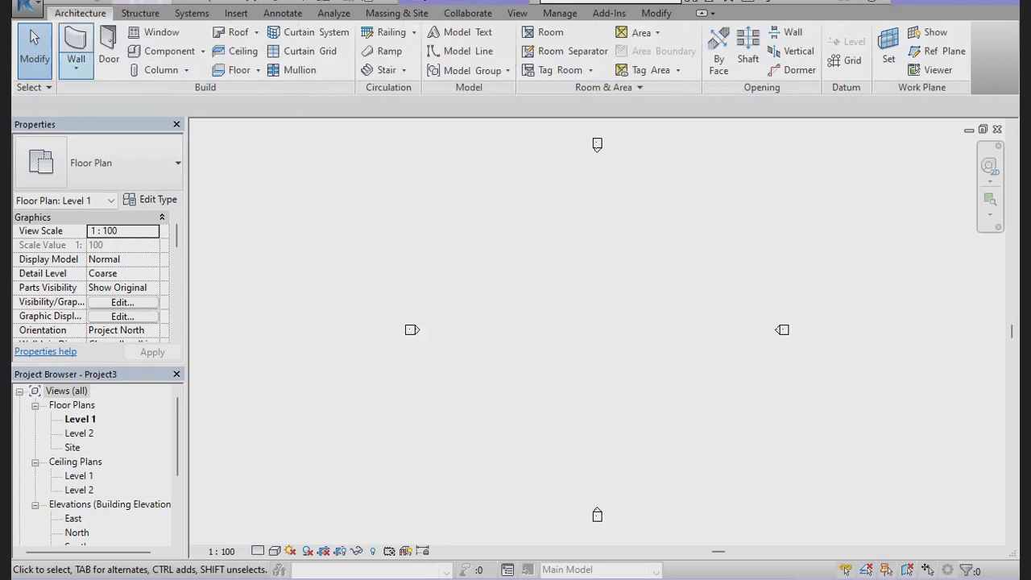
left_click(76, 68)
left_click(128, 96)
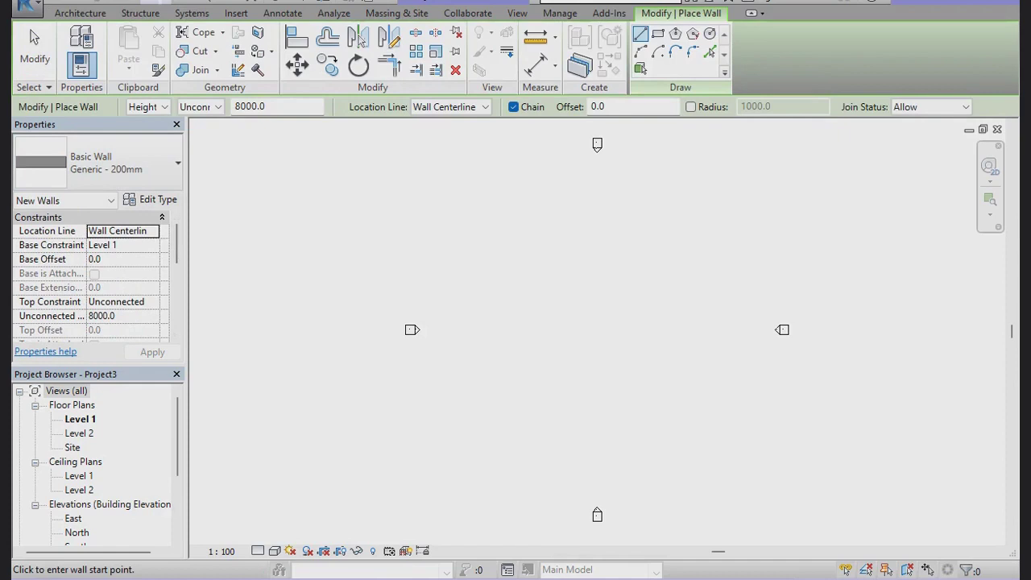
left_click(121, 301)
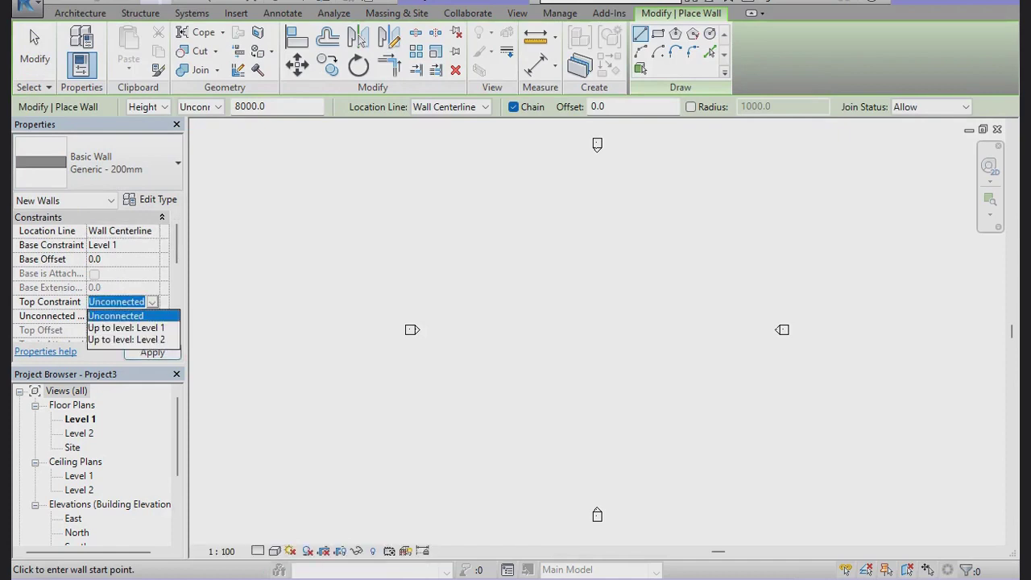
left_click(112, 341)
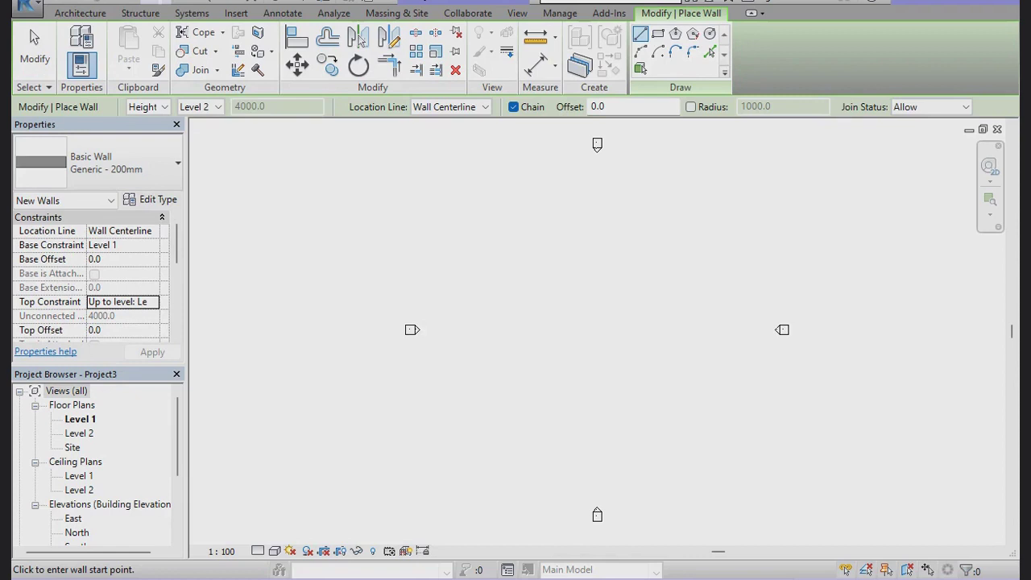
scroll(96, 465, "down", 2)
Check in the East elevation that Level 2 sits at 4000, then return to the Level 1 plan.
double_click(72, 447)
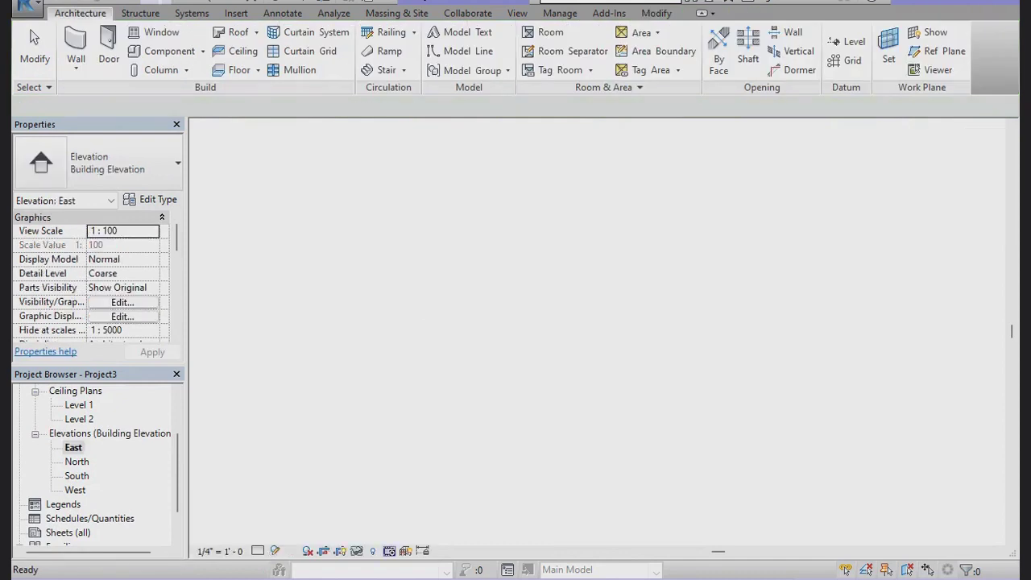
scroll(932, 348, "up", 2)
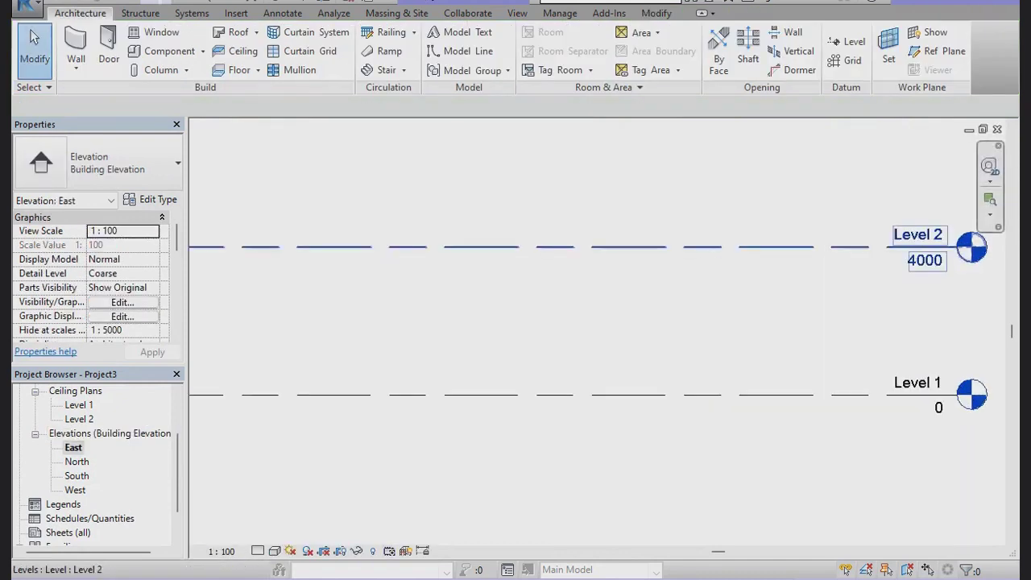
scroll(915, 401, "down", 2)
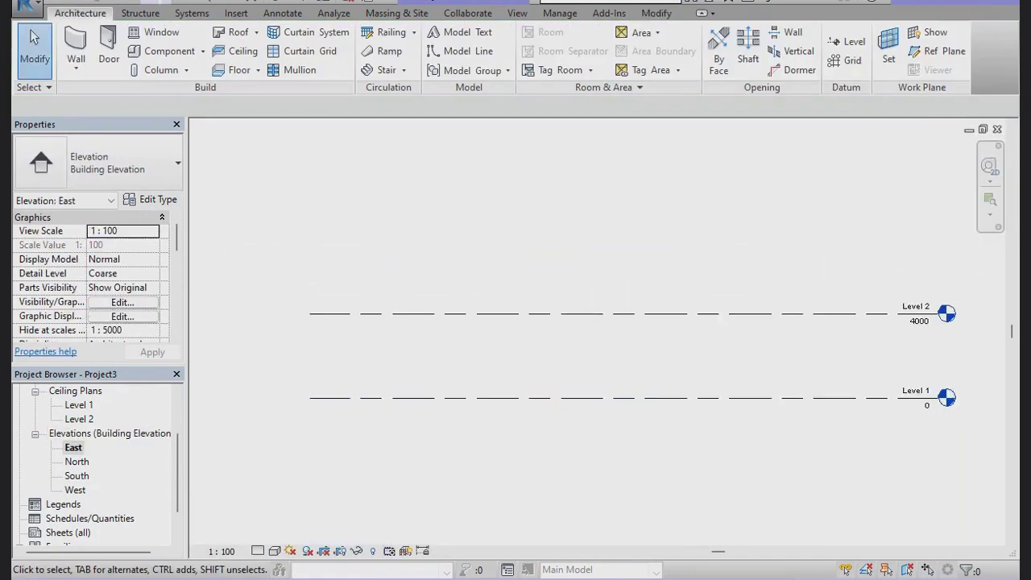
scroll(96, 465, "up", 2)
scroll(96, 465, "up", 1)
double_click(79, 419)
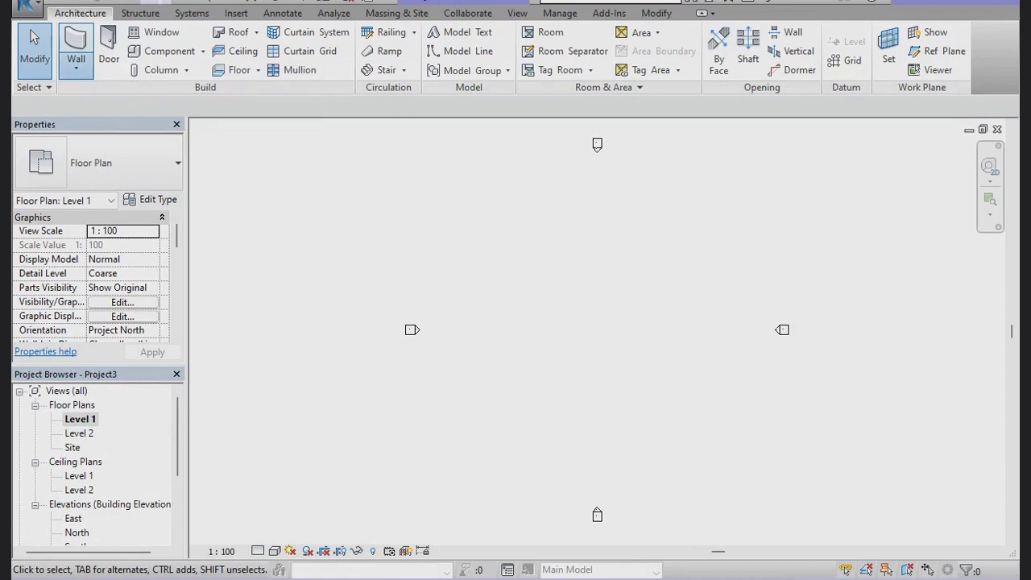
Draw a rectangle of Generic 200mm walls on Level 1, about 11000 by 7000.
left_click(76, 68)
left_click(125, 96)
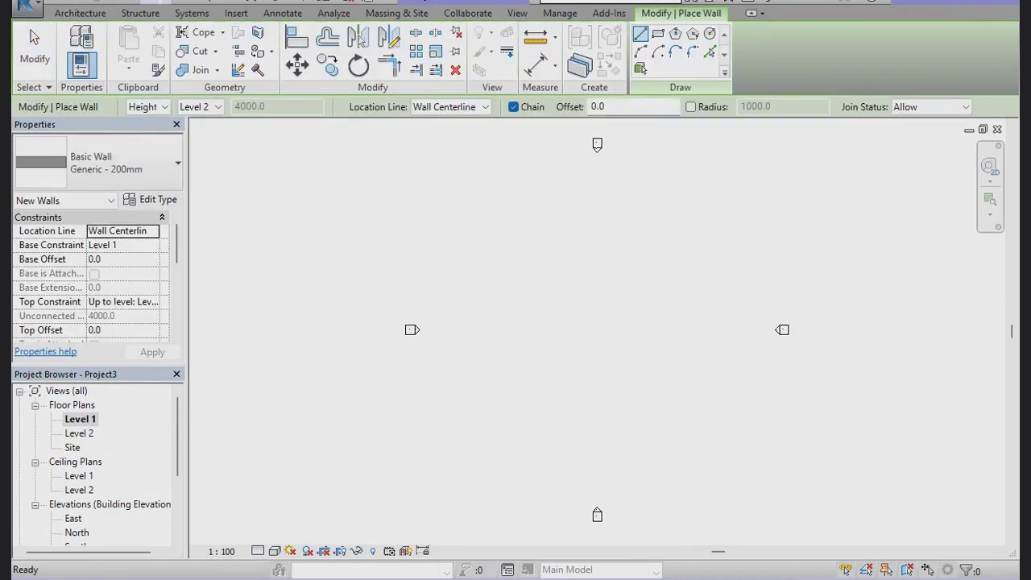
left_click(659, 33)
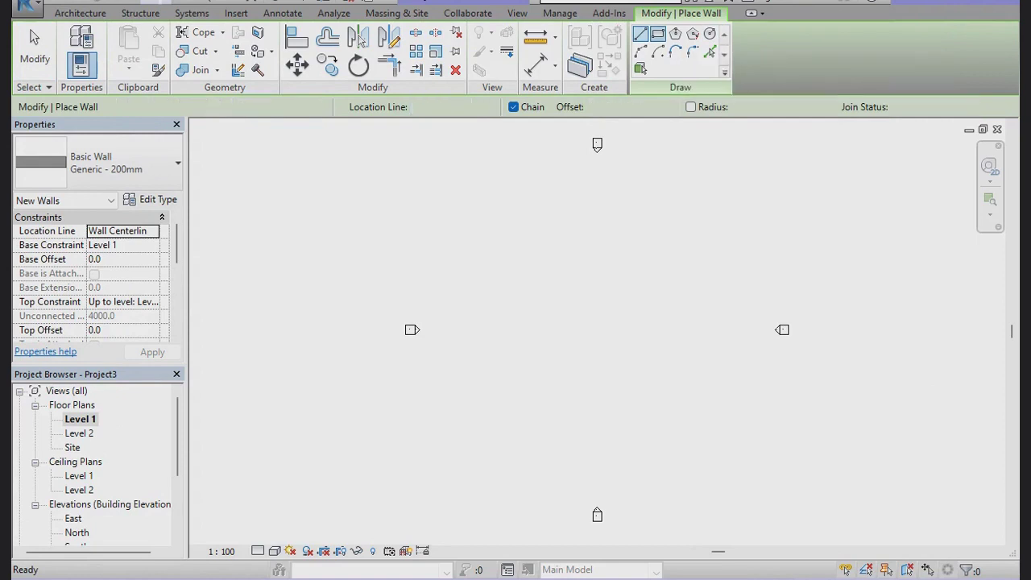
left_click(555, 302)
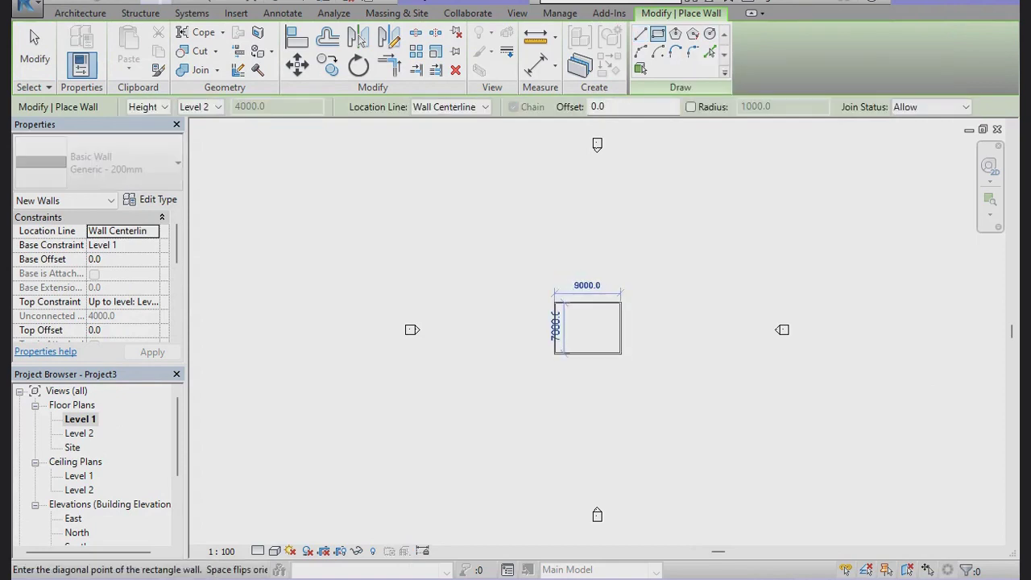
left_click(635, 353)
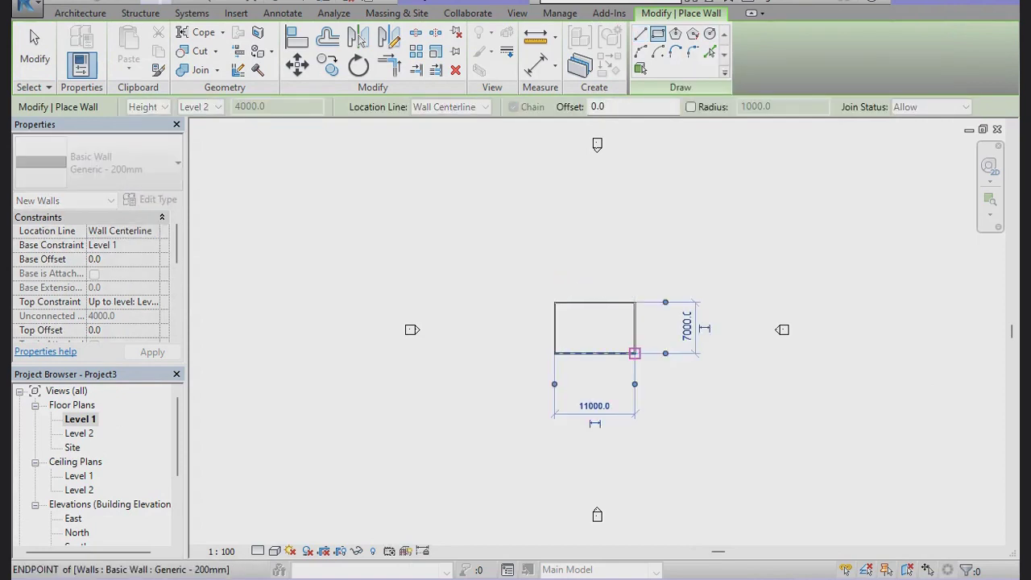
key("Escape")
key("Escape")
Resize the wall rectangle to 6000 wide by 3000 deep using its temporary dimensions.
scroll(583, 333, "up", 3)
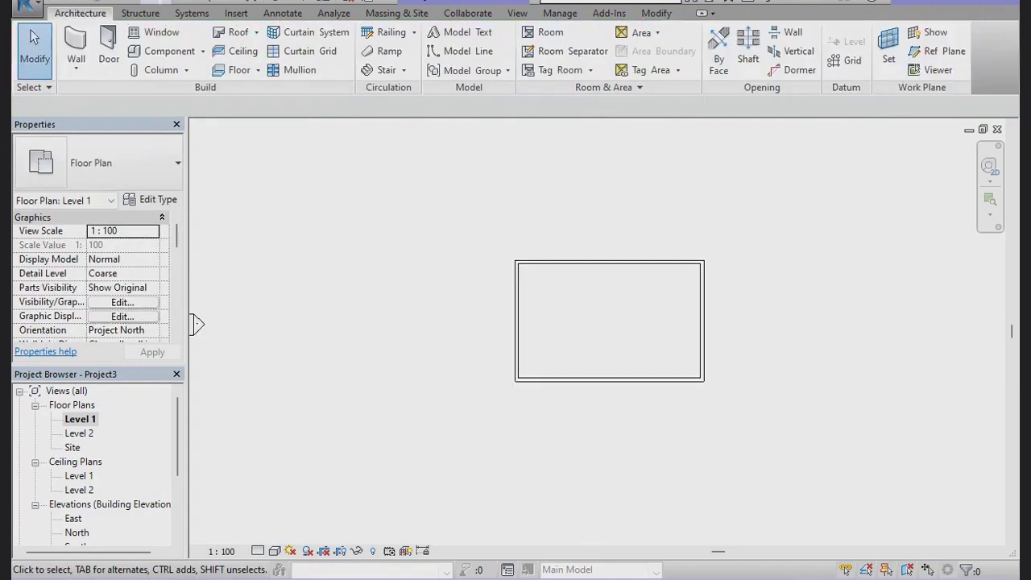
left_click(517, 306)
left_click(596, 189)
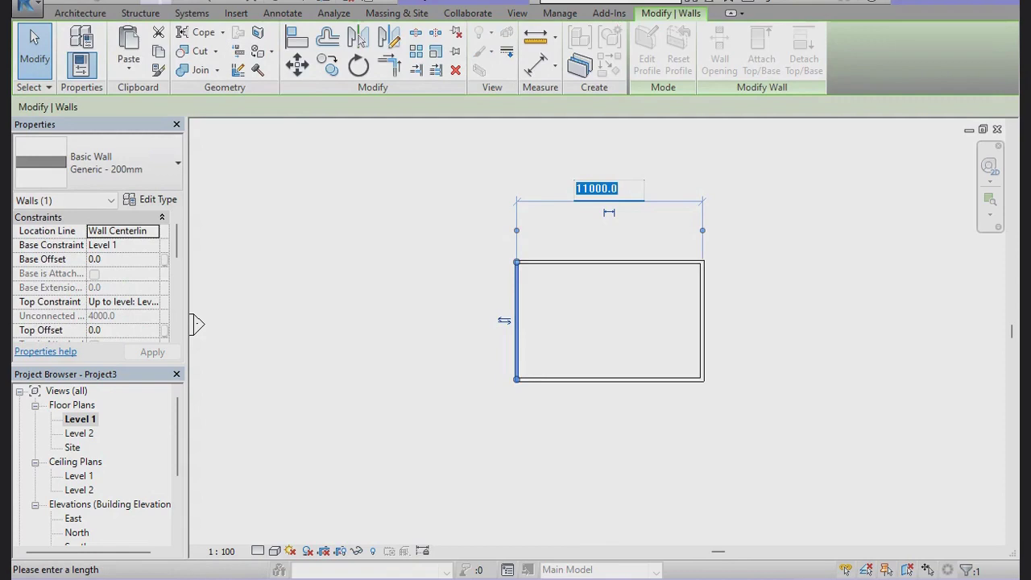
type("6000")
key("Return")
left_click(652, 261)
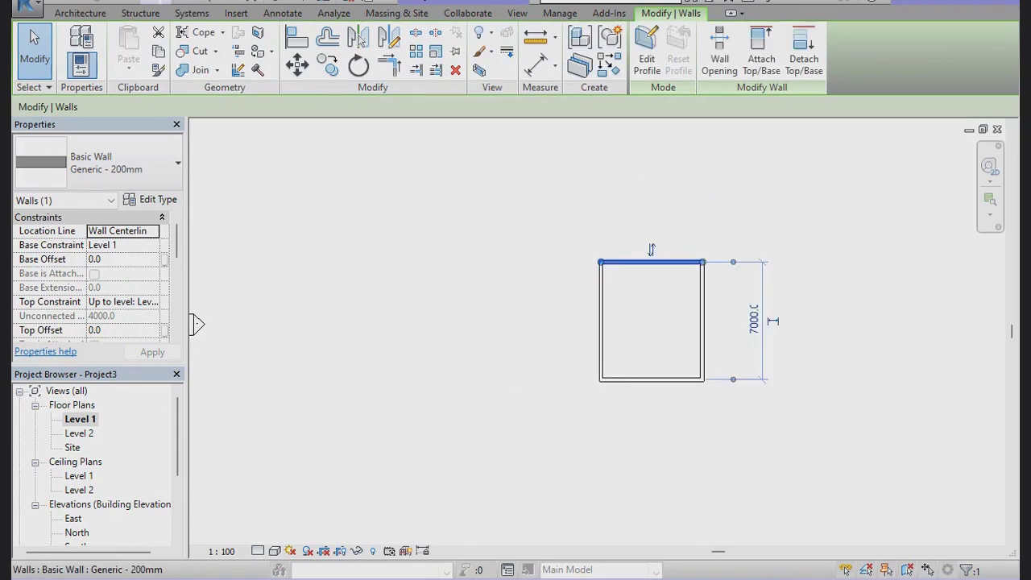
left_click(772, 321)
type("3000")
key("Return")
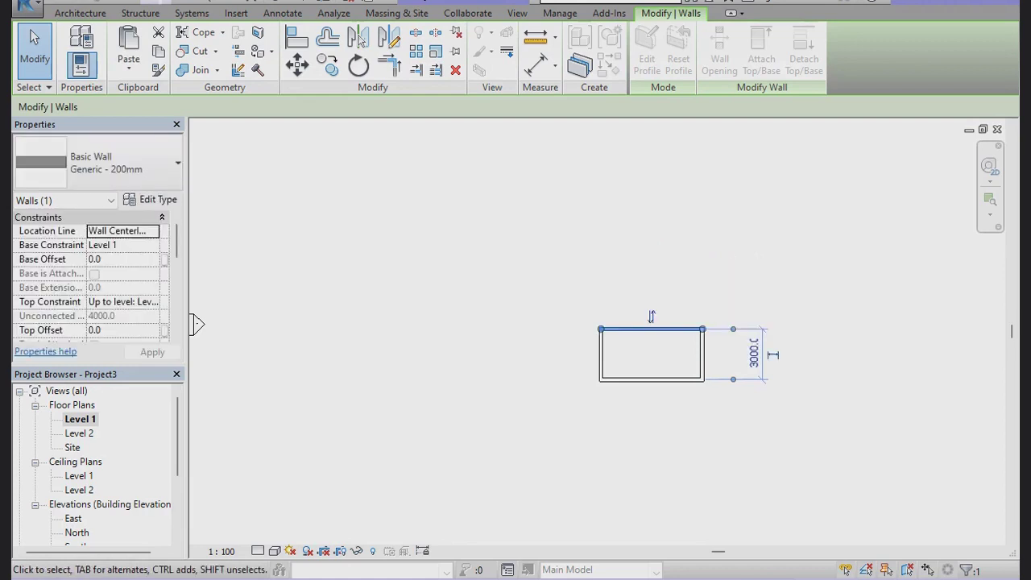
scroll(627, 338, "up", 2)
key("Escape")
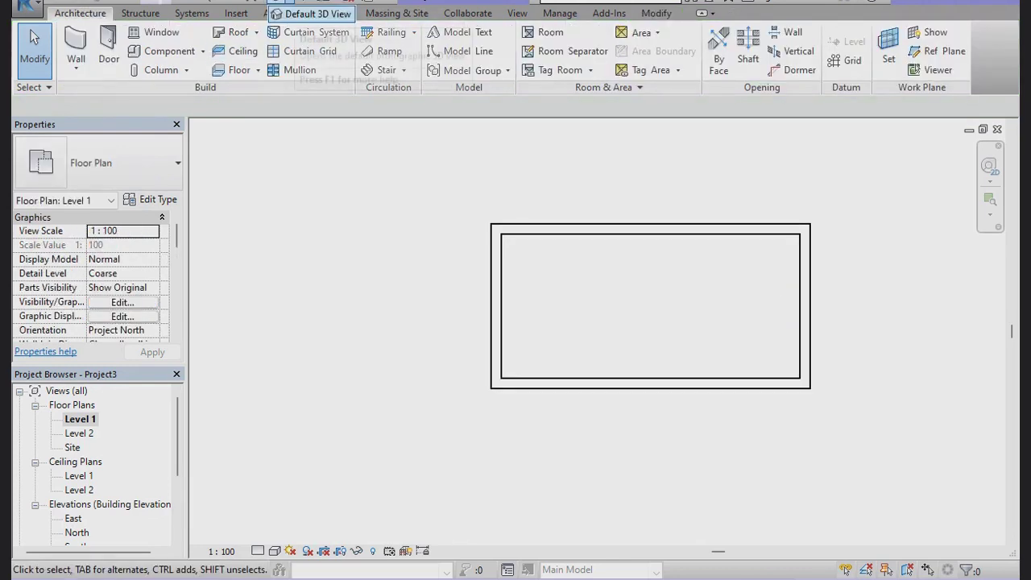
View the open-topped wall box in the default 3D view and start the structural Beam tool.
left_click(278, 3)
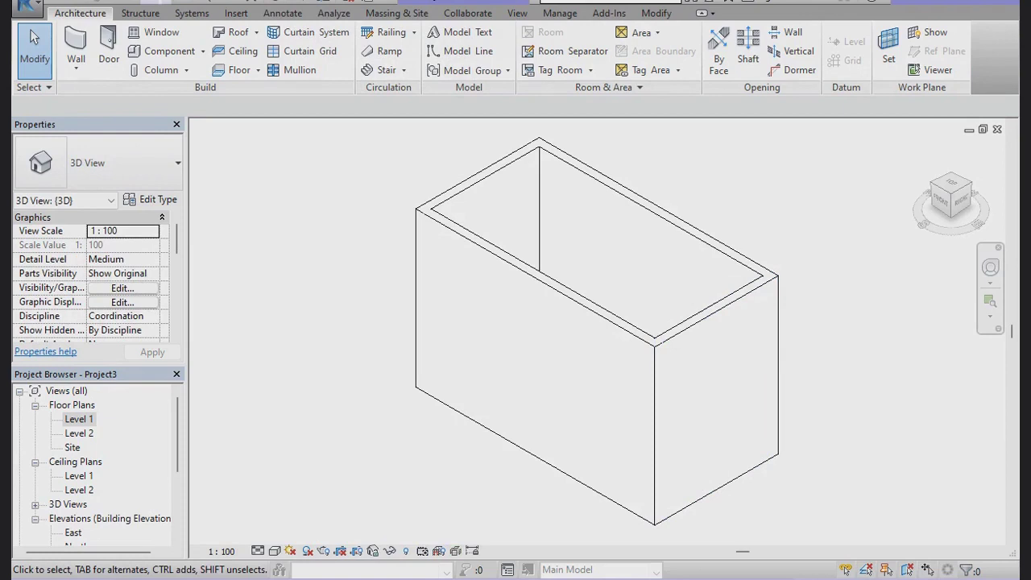
scroll(597, 331, "up", 1)
scroll(596, 331, "up", 1)
scroll(577, 235, "down", 1)
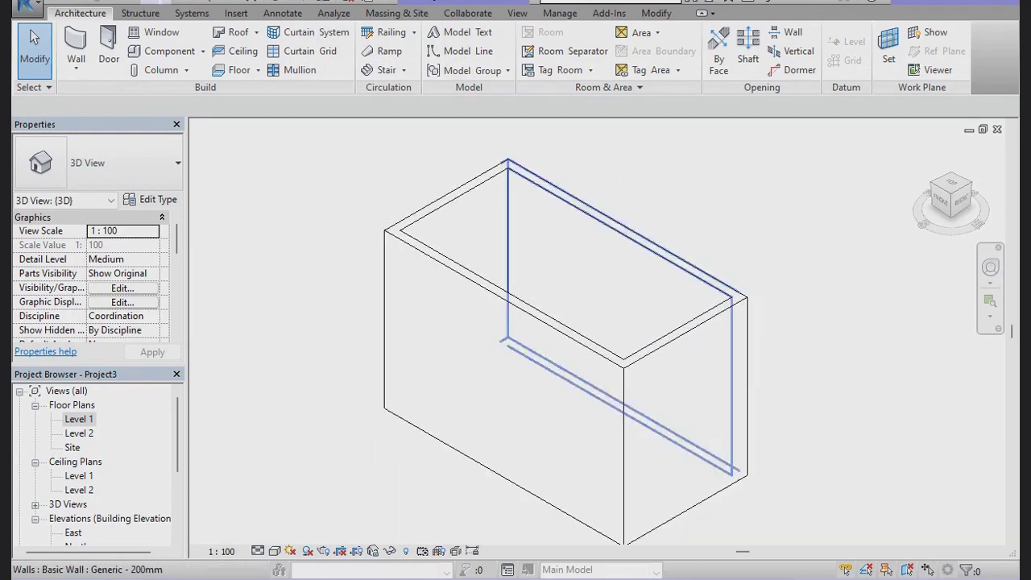
left_click(140, 12)
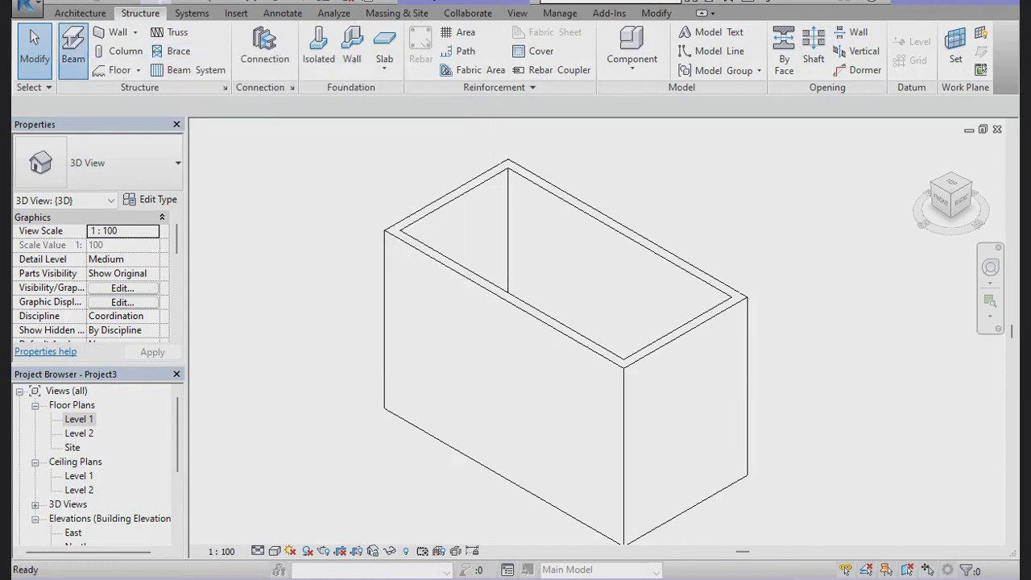
left_click(72, 49)
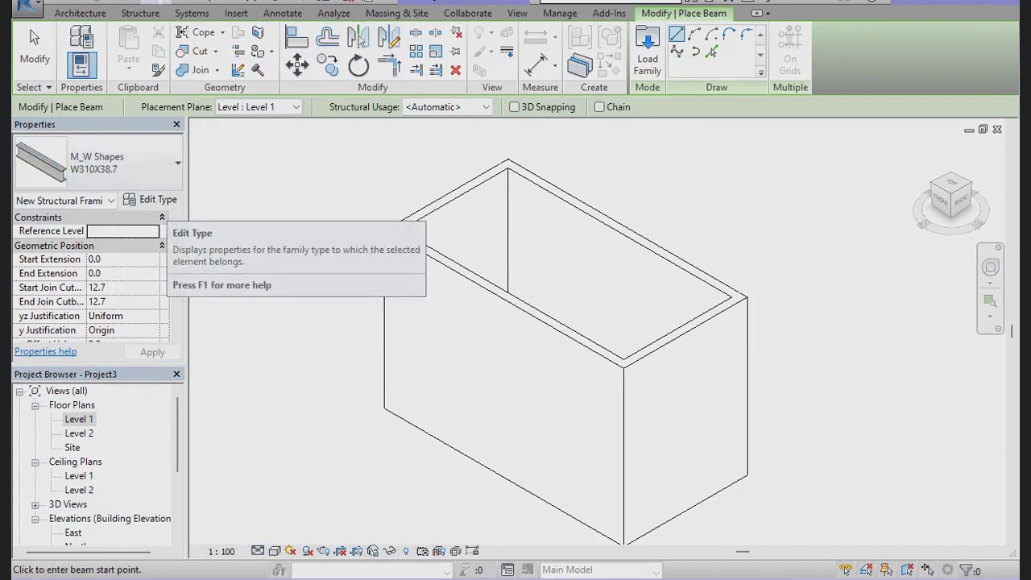
left_click(152, 199)
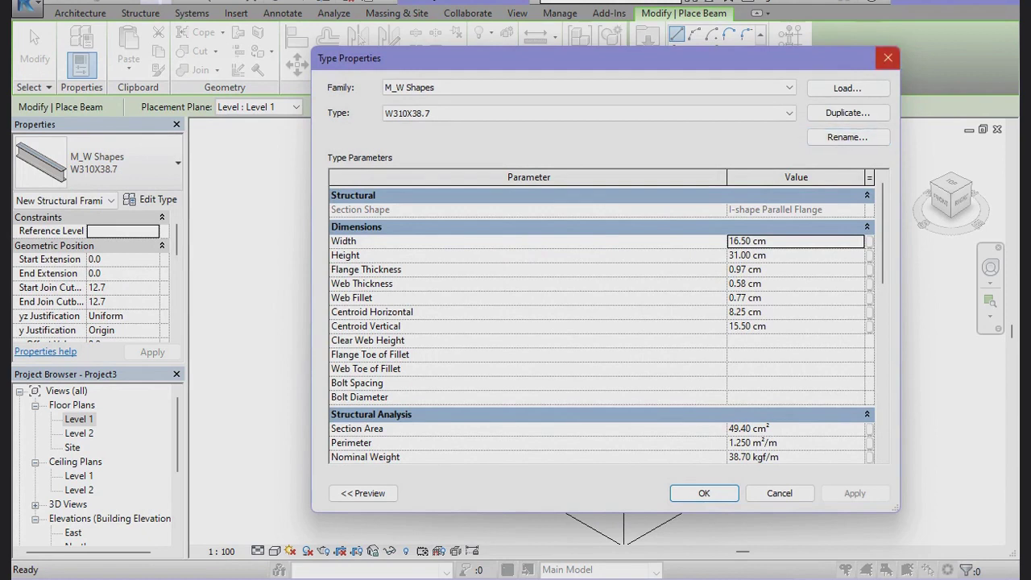
left_click(888, 57)
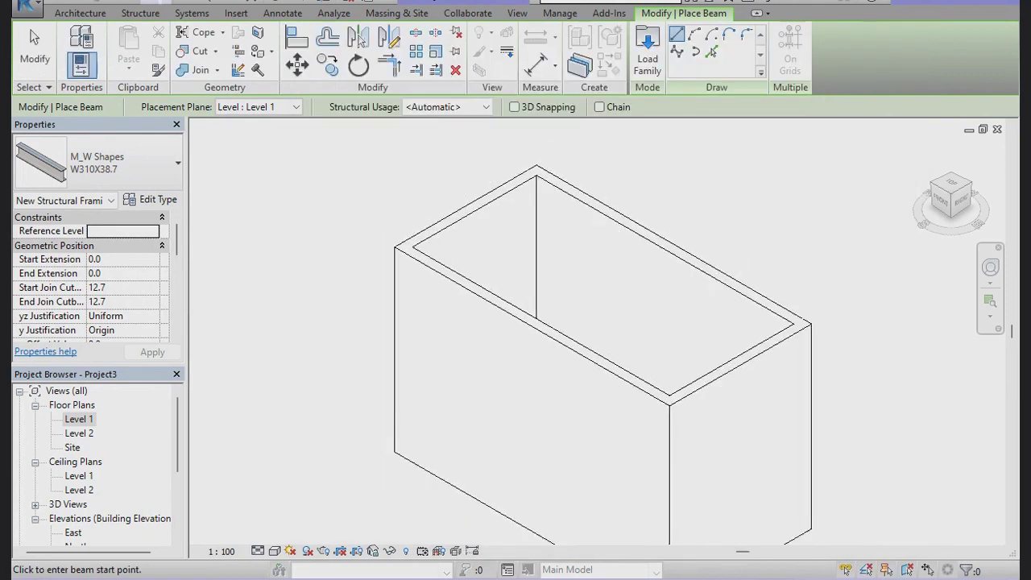
scroll(726, 274, "up", 1)
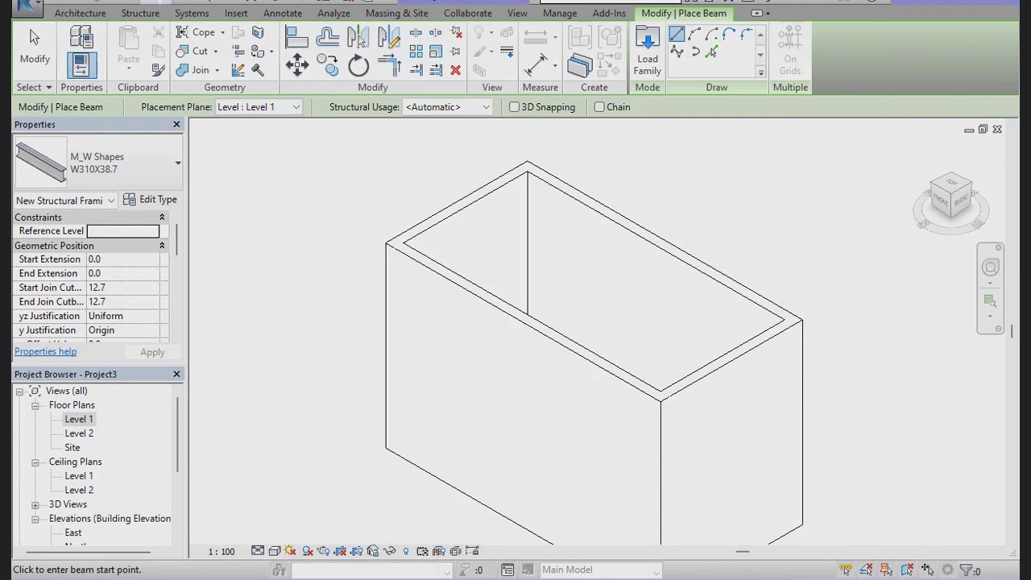
left_click(140, 13)
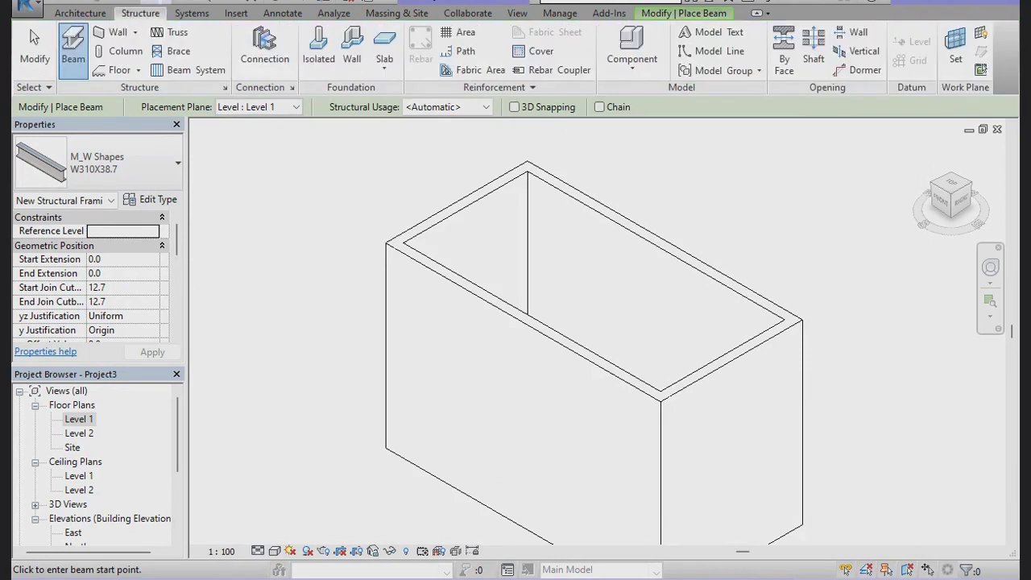
left_click(189, 70)
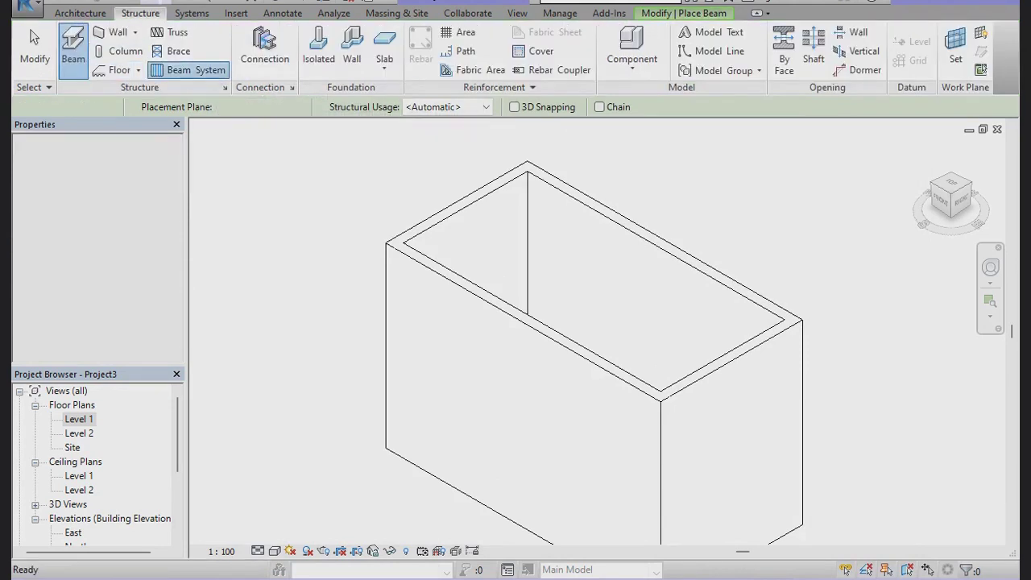
Bound a beam system by the box's four floor edges and set its elevation to 4031.
left_click(644, 53)
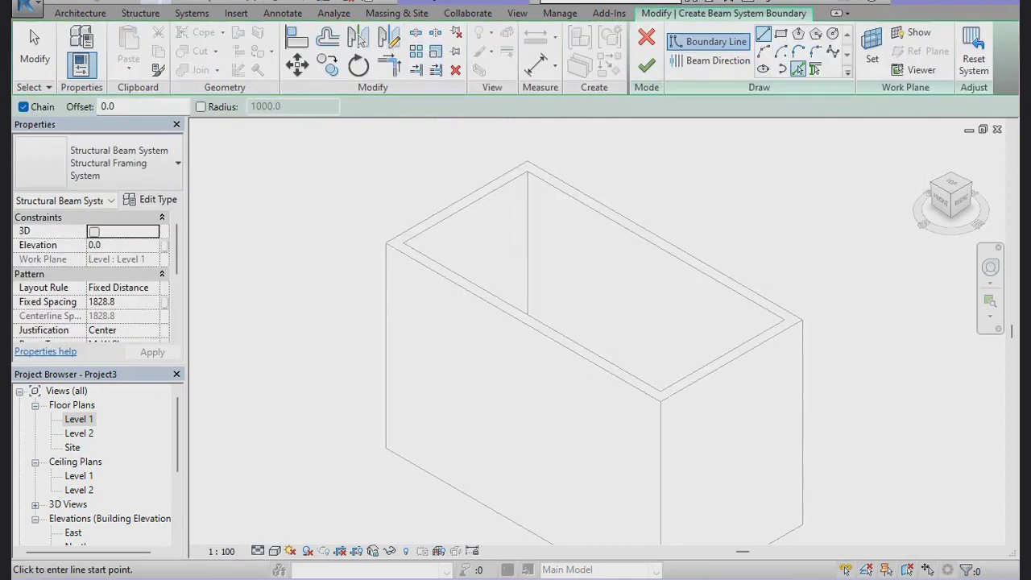
left_click(799, 70)
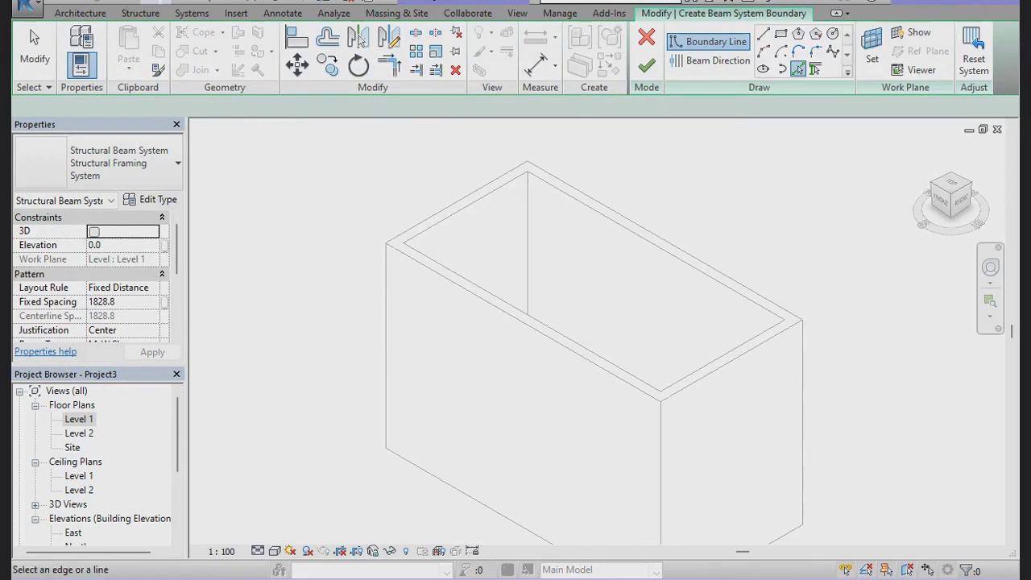
left_click(517, 479)
scroll(481, 222, "down", 2)
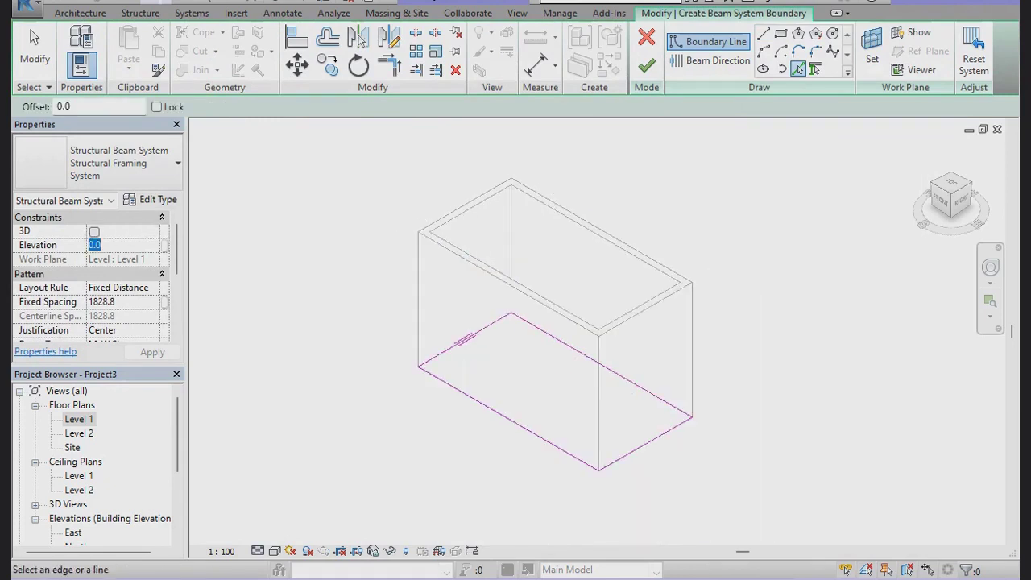
type("4")
type("0")
type("0")
key("BackSpace")
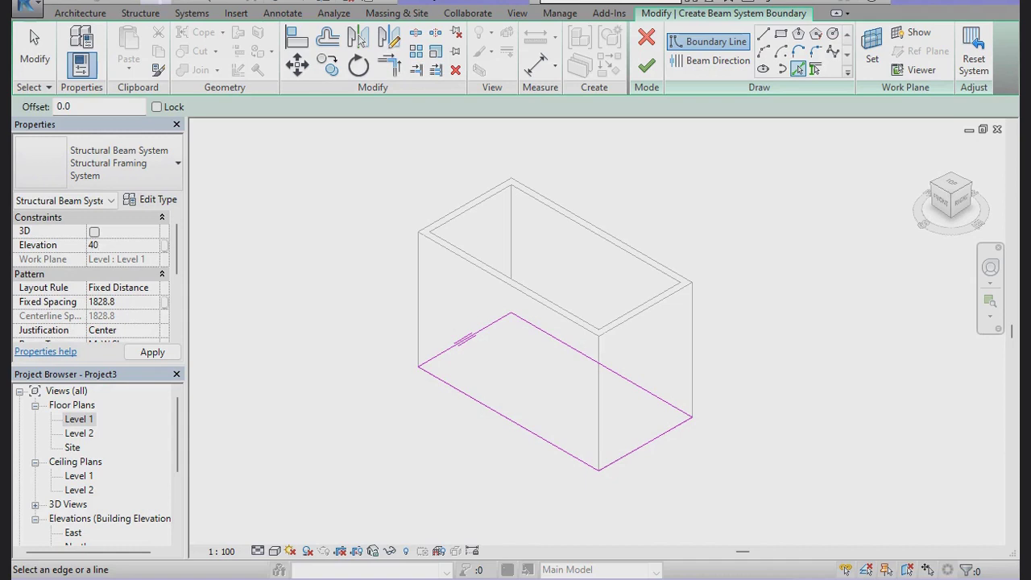
type("31")
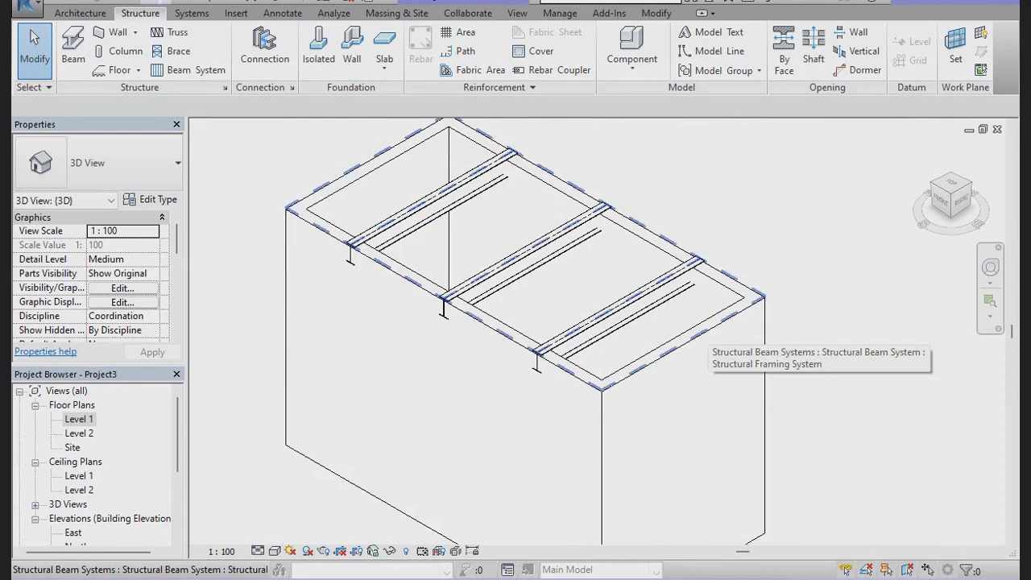
Zoom into the 3D wall box, then open the East elevation view.
scroll(577, 357, "up", 2)
scroll(577, 356, "up", 2)
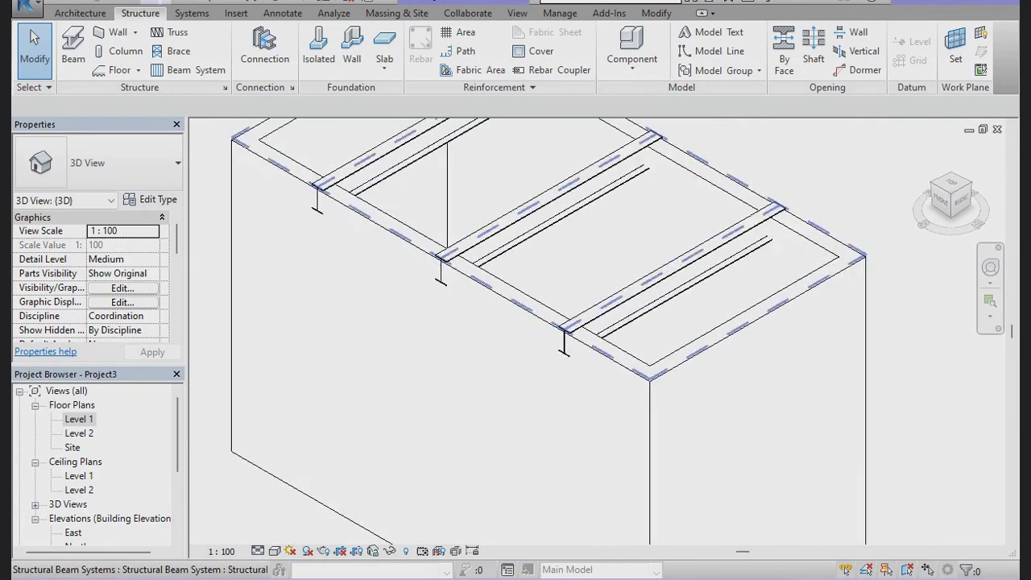
middle_click_drag(577, 356, 544, 356)
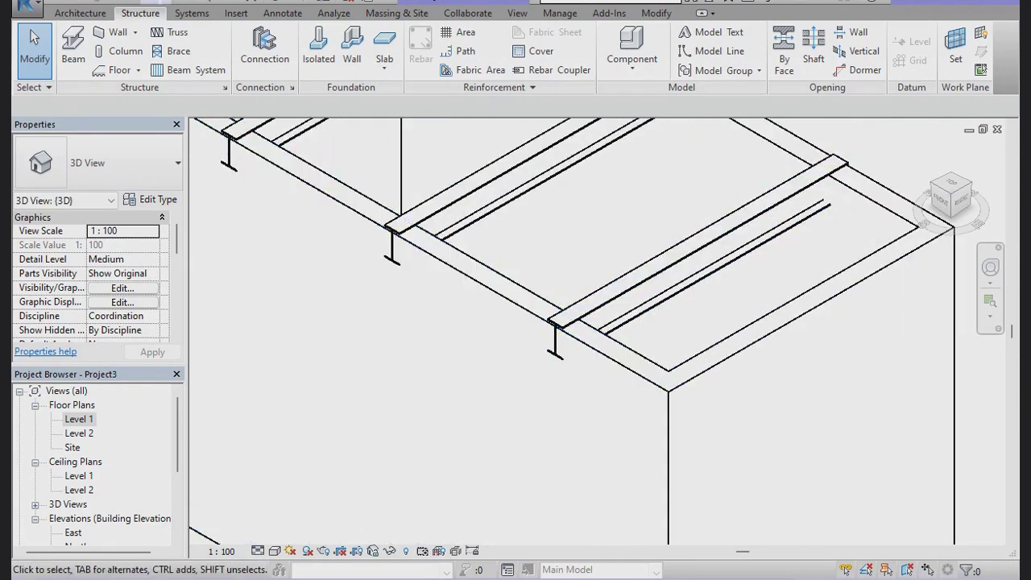
scroll(96, 465, "down", 2)
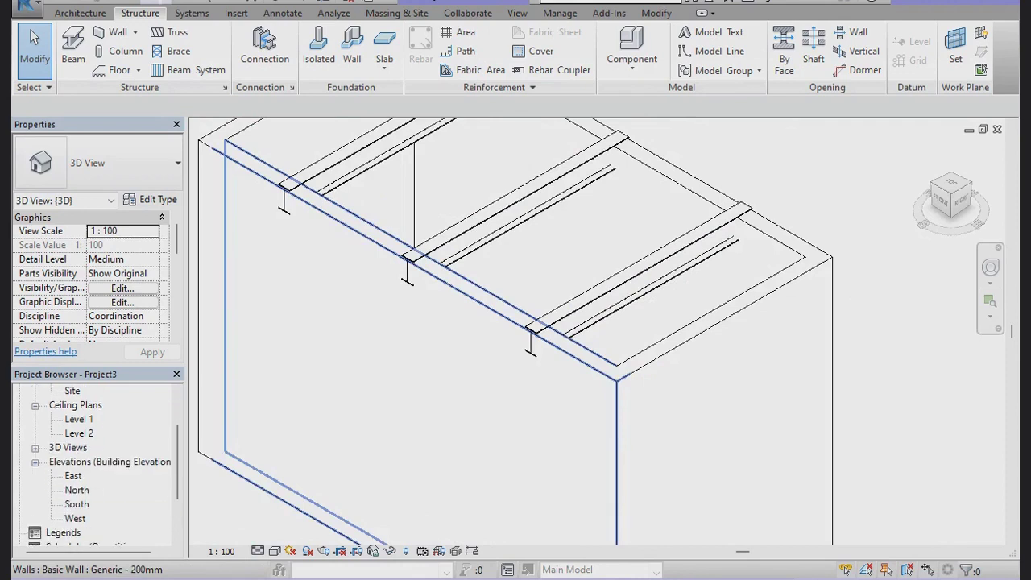
double_click(73, 475)
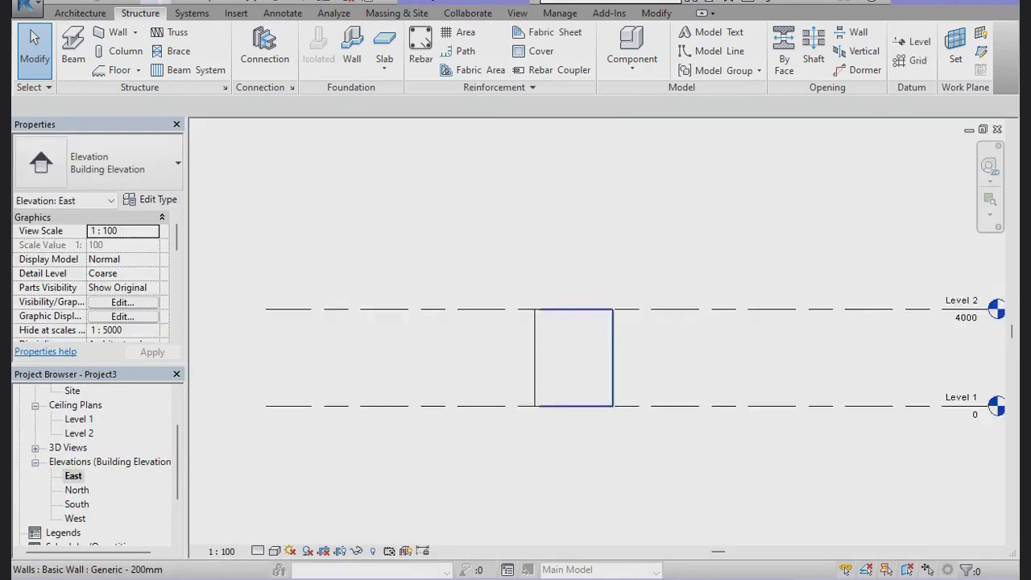
Open the North elevation at Fine detail and zoom in to inspect the beam I-sections.
double_click(77, 490)
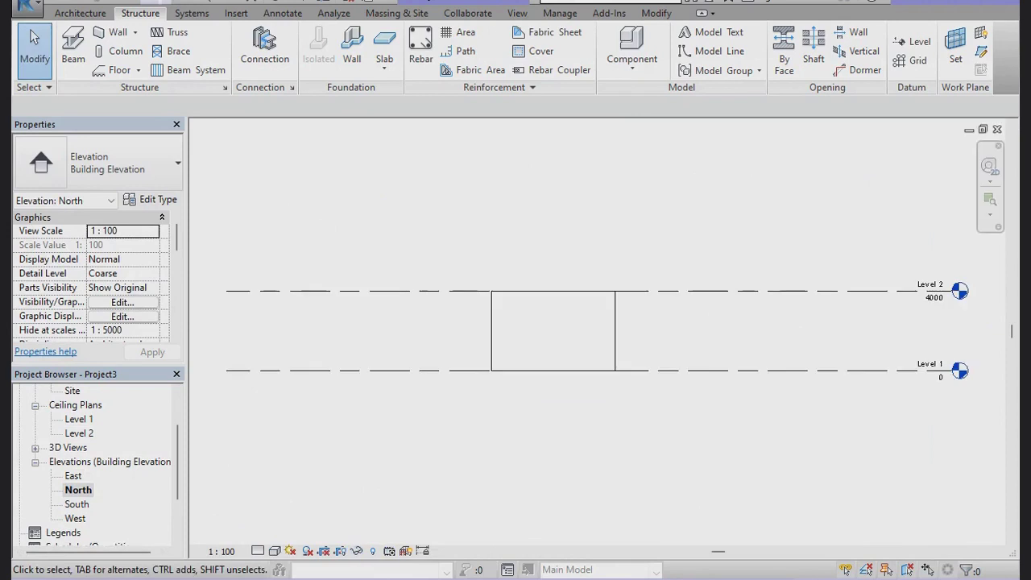
left_click(258, 551)
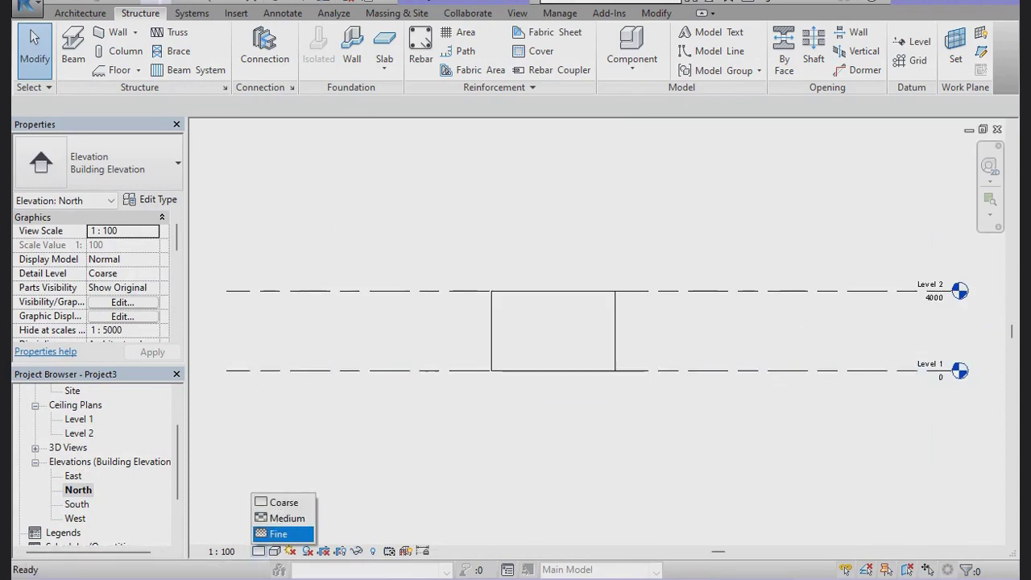
left_click(278, 533)
scroll(570, 290, "up", 2)
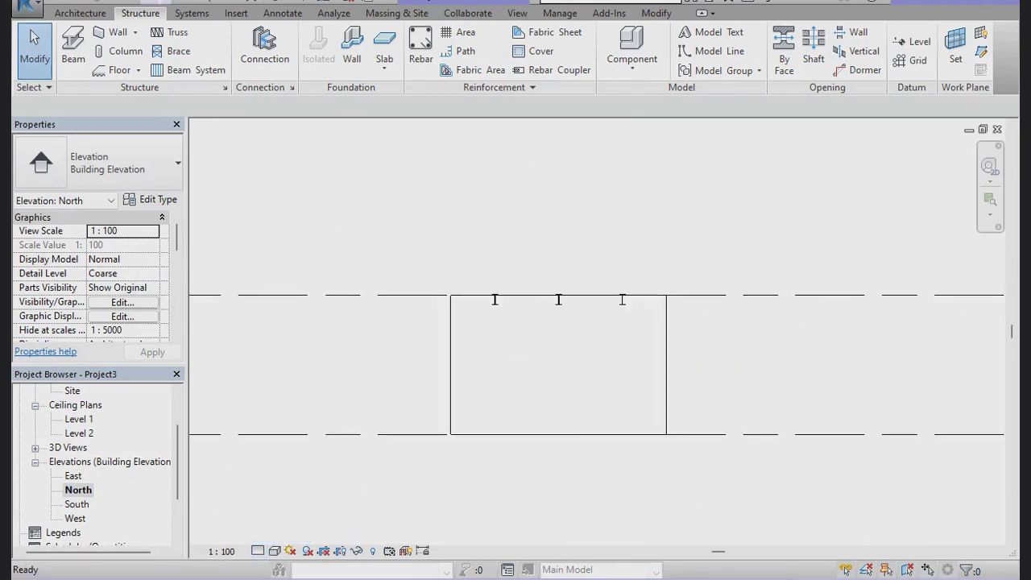
scroll(571, 290, "up", 3)
scroll(644, 309, "up", 2)
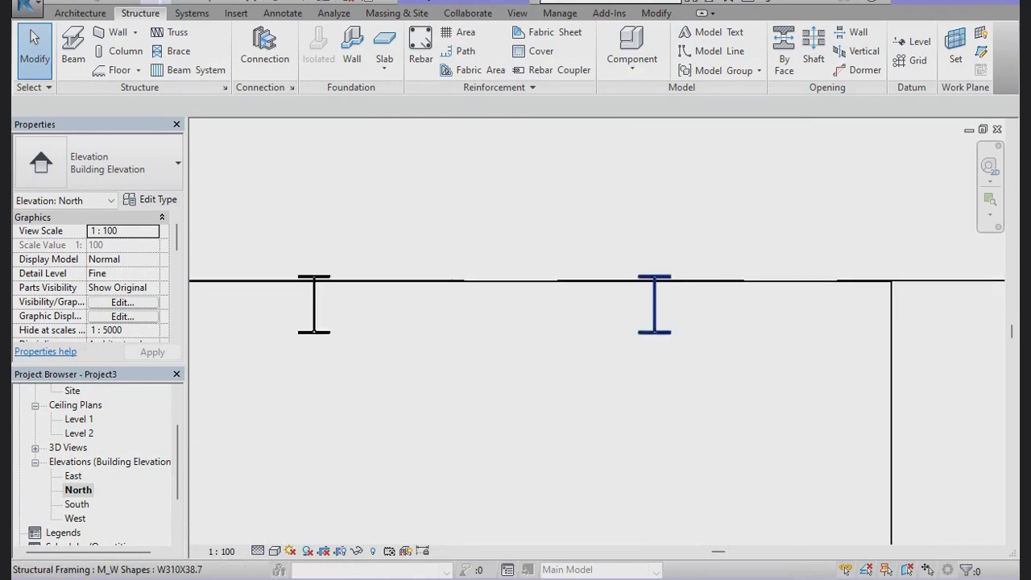
scroll(645, 309, "up", 3)
left_click(657, 306)
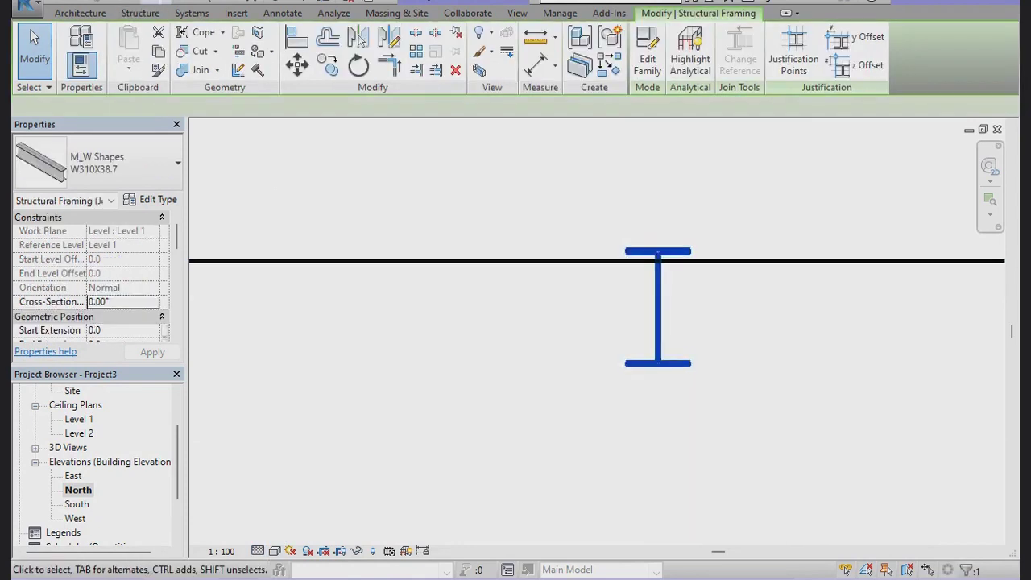
scroll(628, 330, "down", 5)
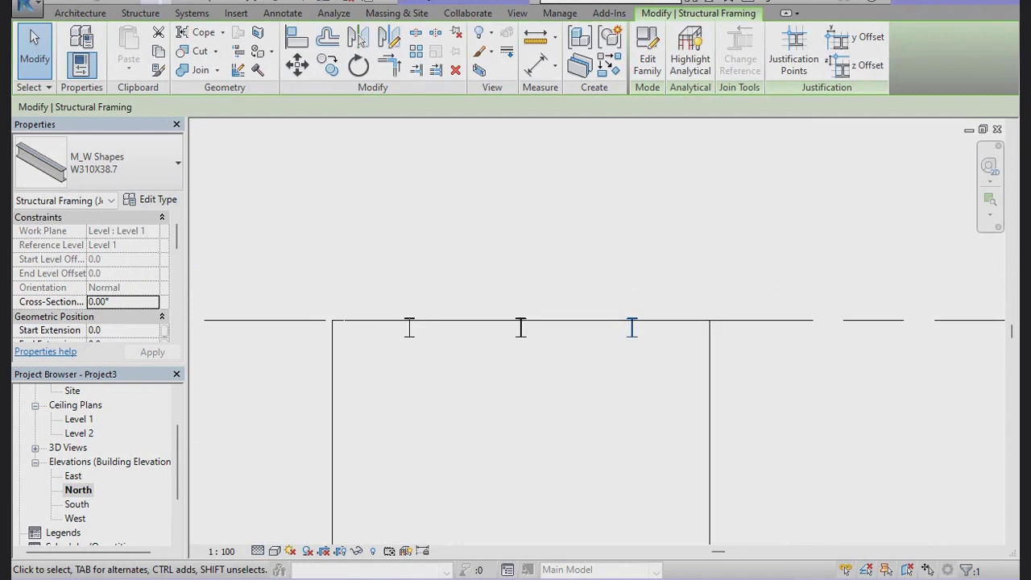
key("Escape")
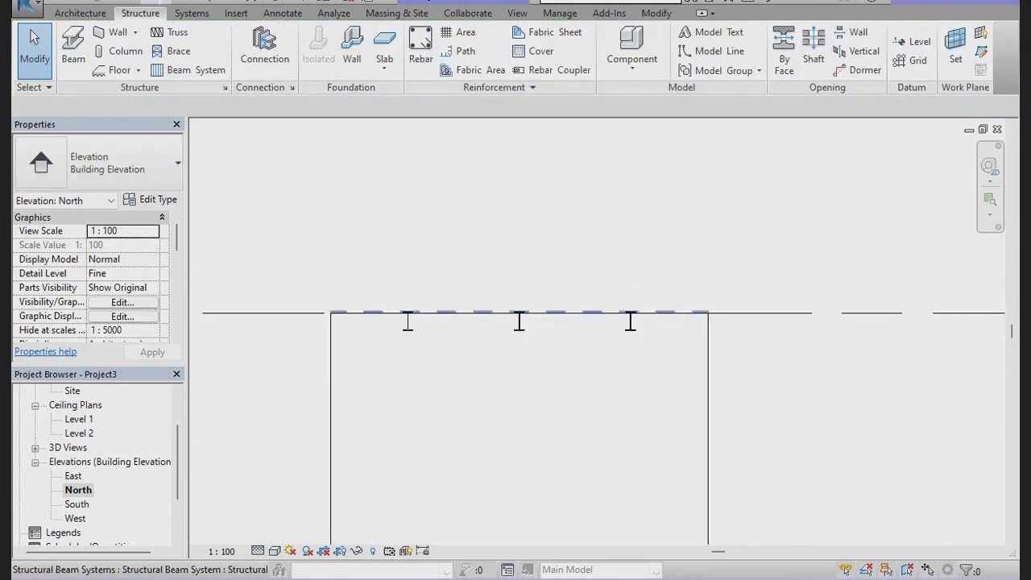
Select the beam system and attempt aligning it to Level 2 with AL, then cancel.
left_click(588, 313)
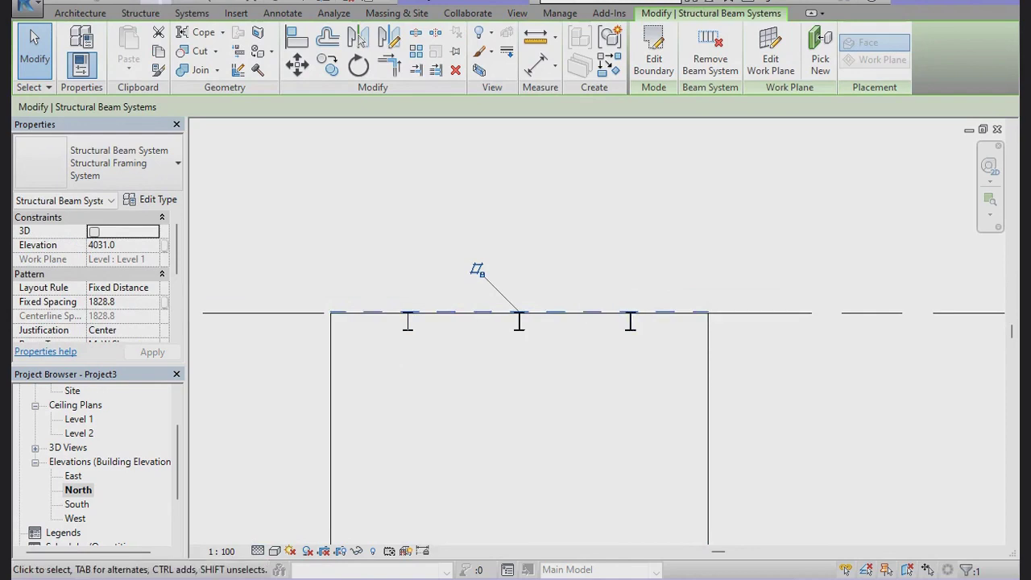
key("a")
key("l")
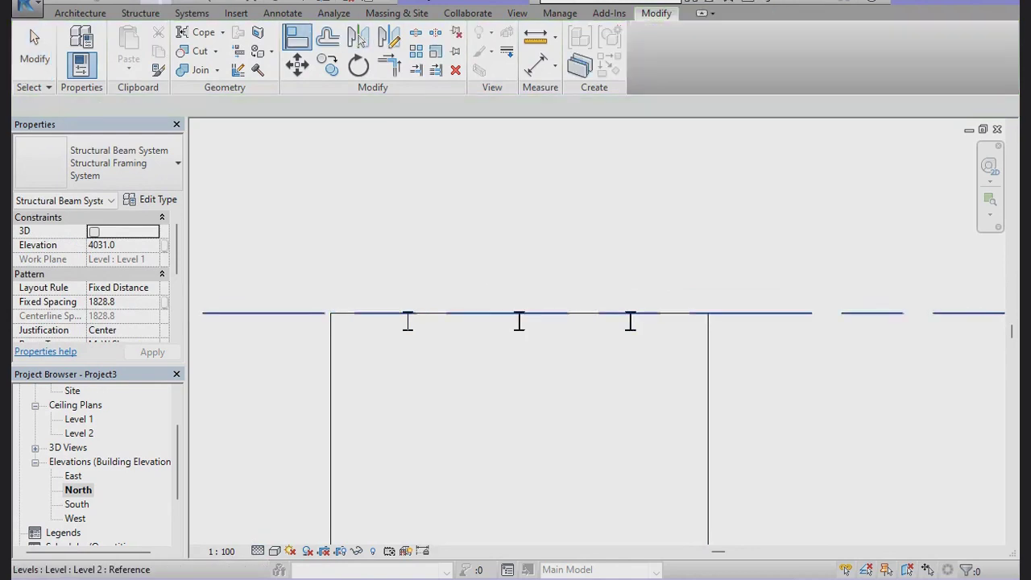
left_click(786, 314)
key("Escape")
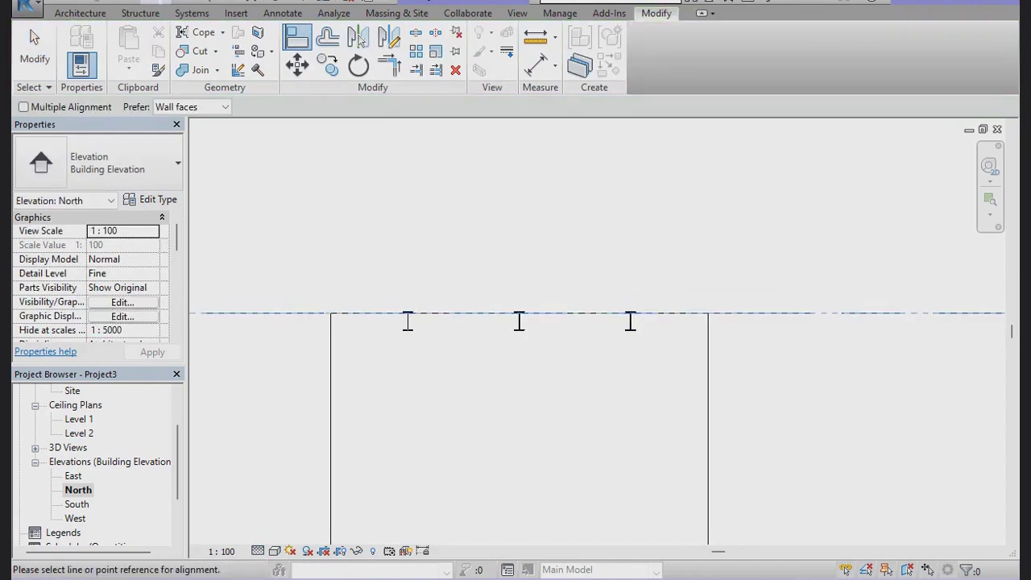
right_click(606, 250)
key("Escape")
key("Escape")
scroll(465, 314, "up", 2)
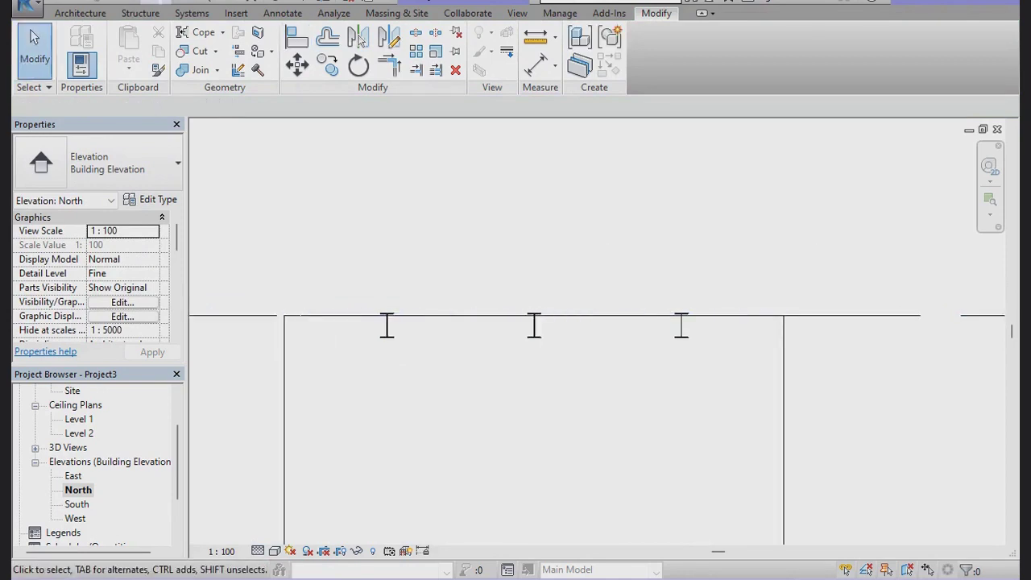
Reselect the beam system and set its elevation to 4050.
left_click(362, 314)
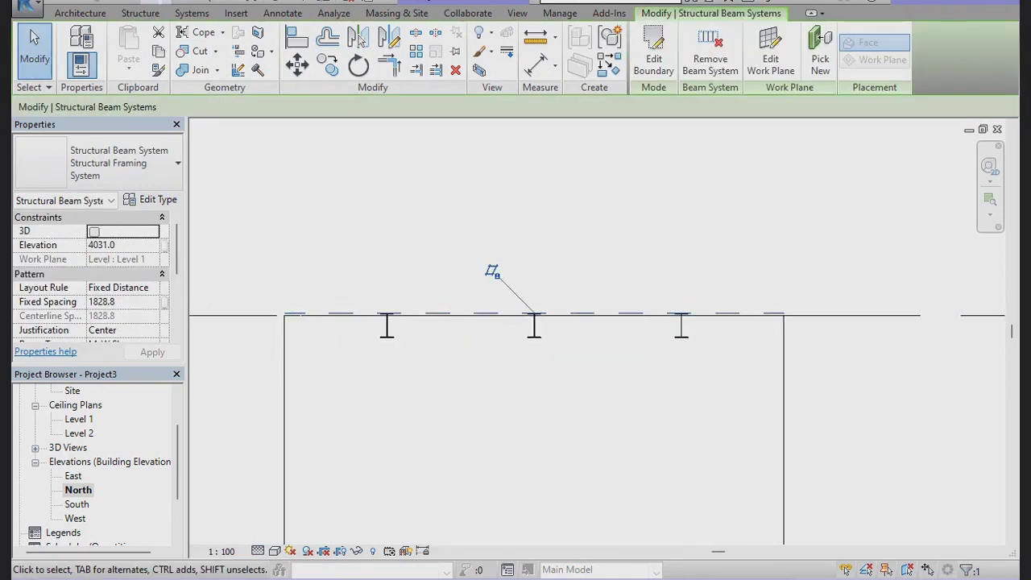
key("Tab")
type("40")
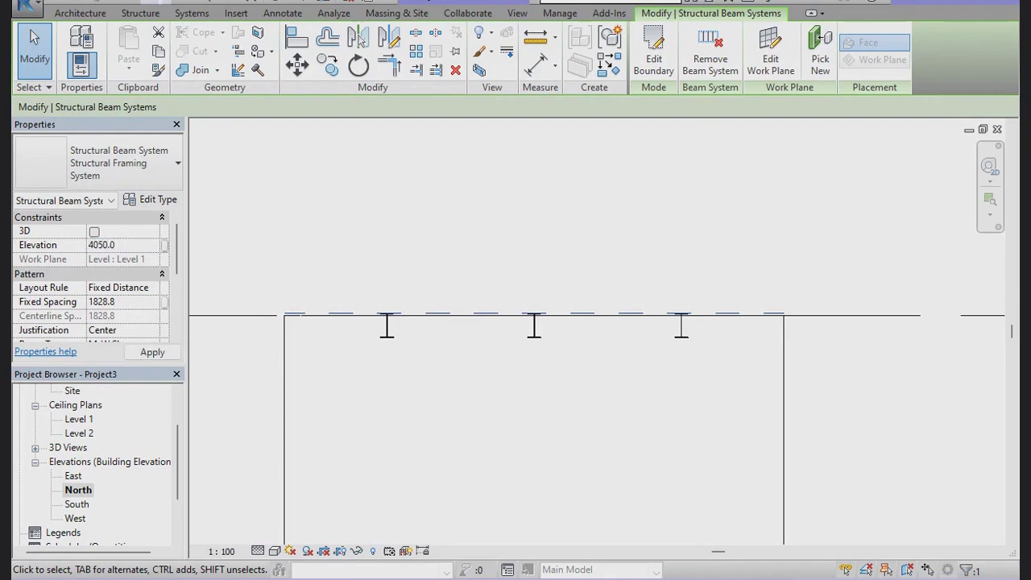
left_click(489, 270)
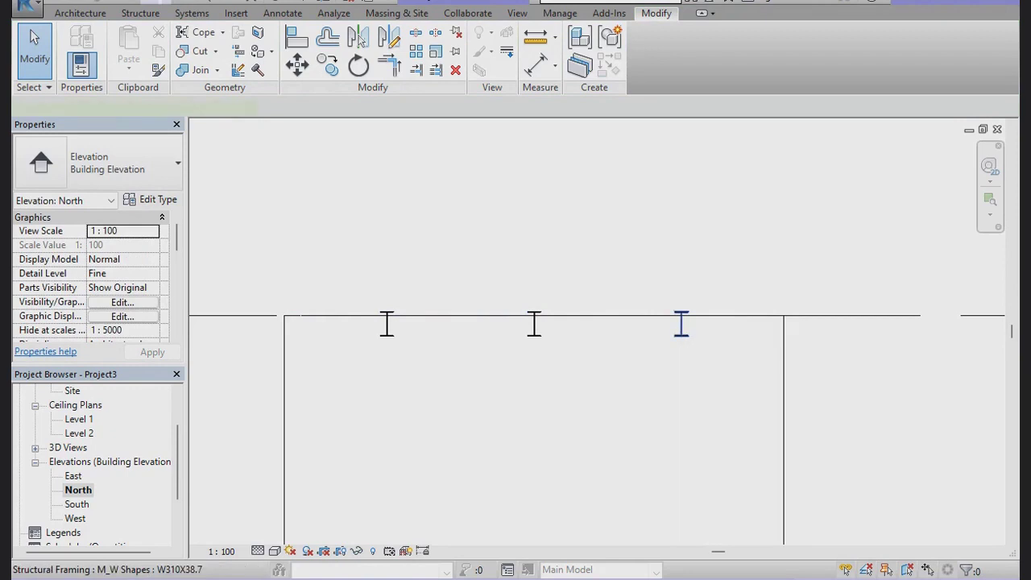
Select the whole beam system and set its elevation to 4000.
left_click(682, 322)
key("Escape")
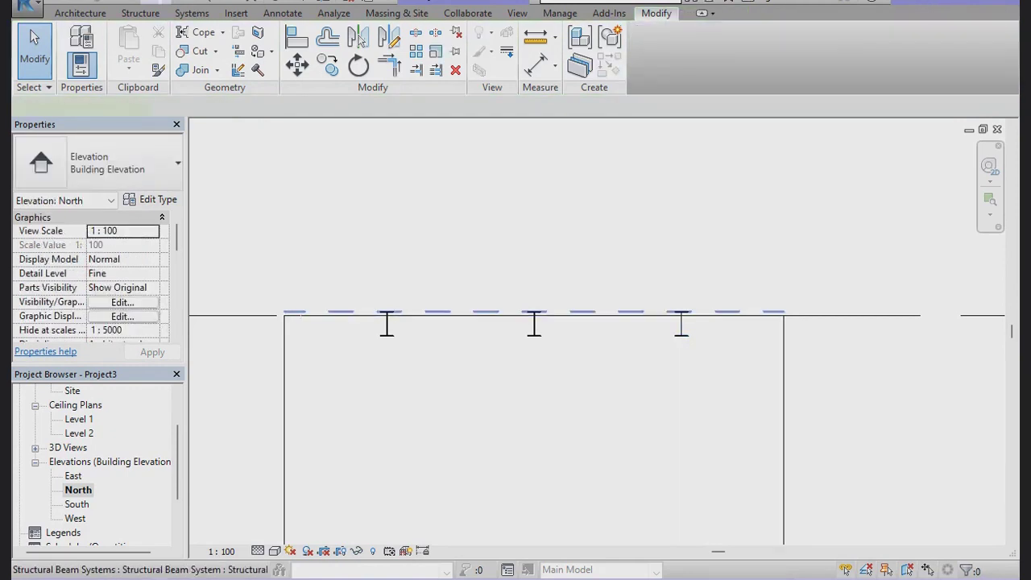
left_click(682, 314)
left_click(123, 245)
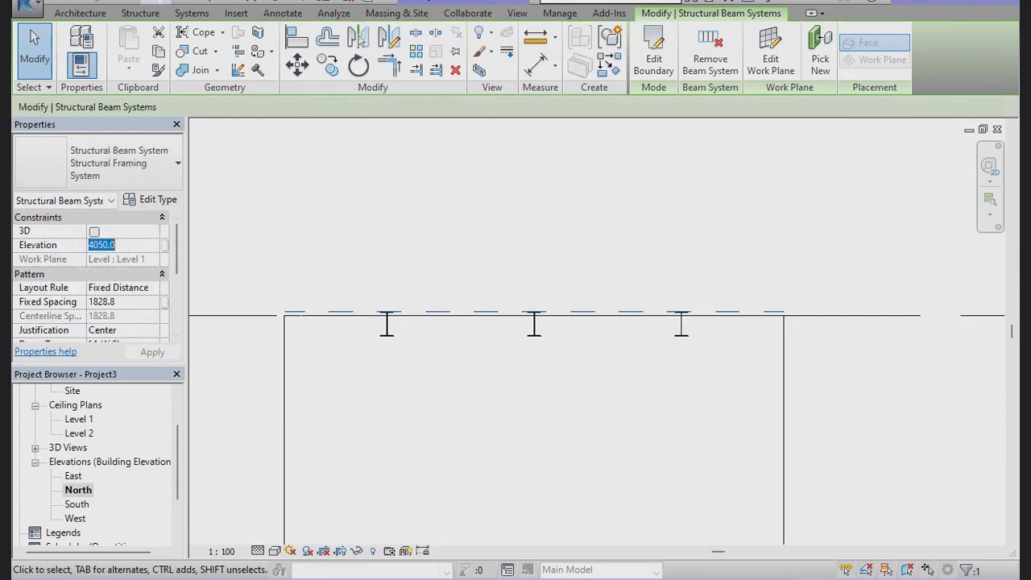
type("400")
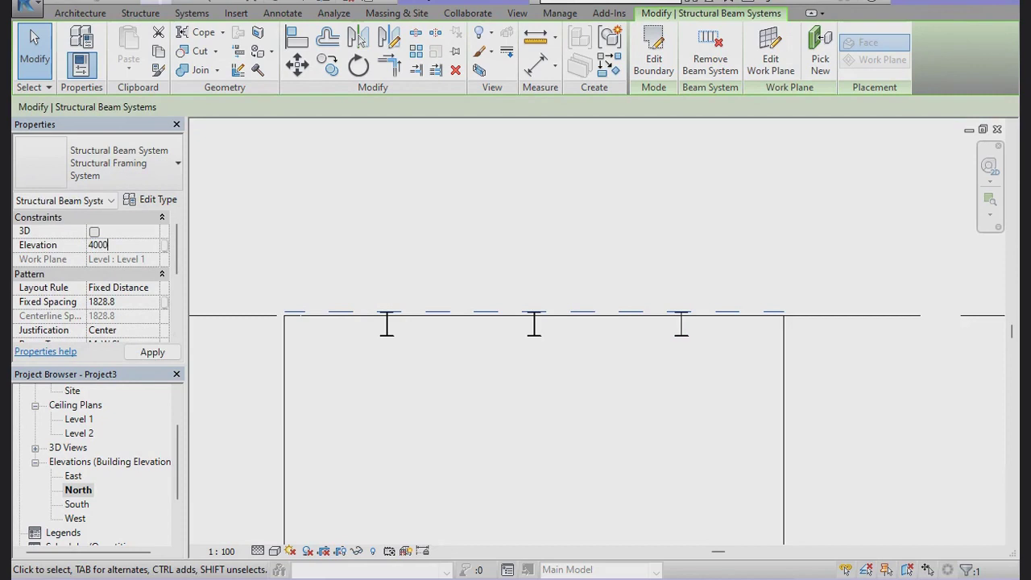
key("Return")
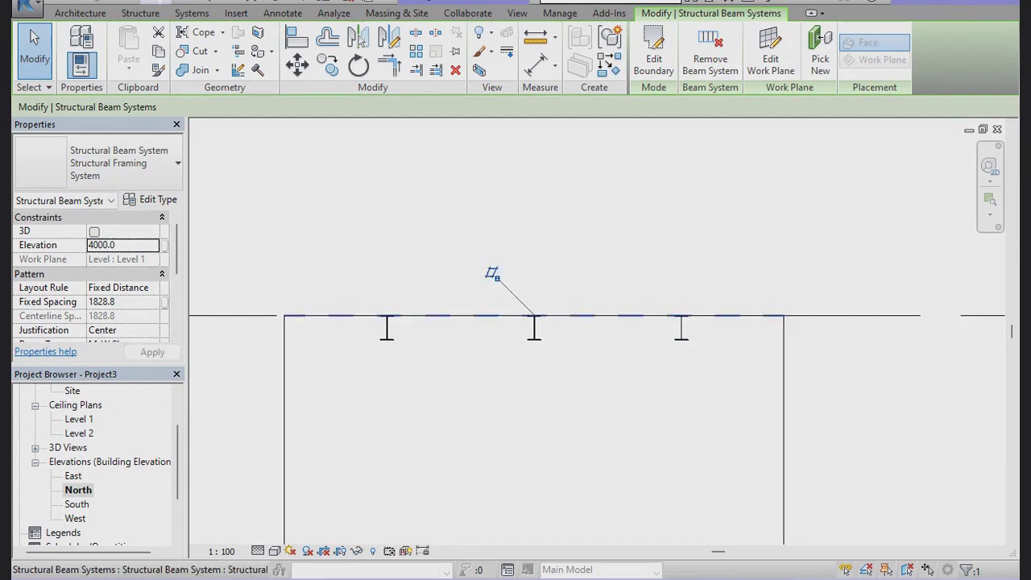
Change the beam system's fixed spacing to 900 and deselect it.
left_click(121, 302)
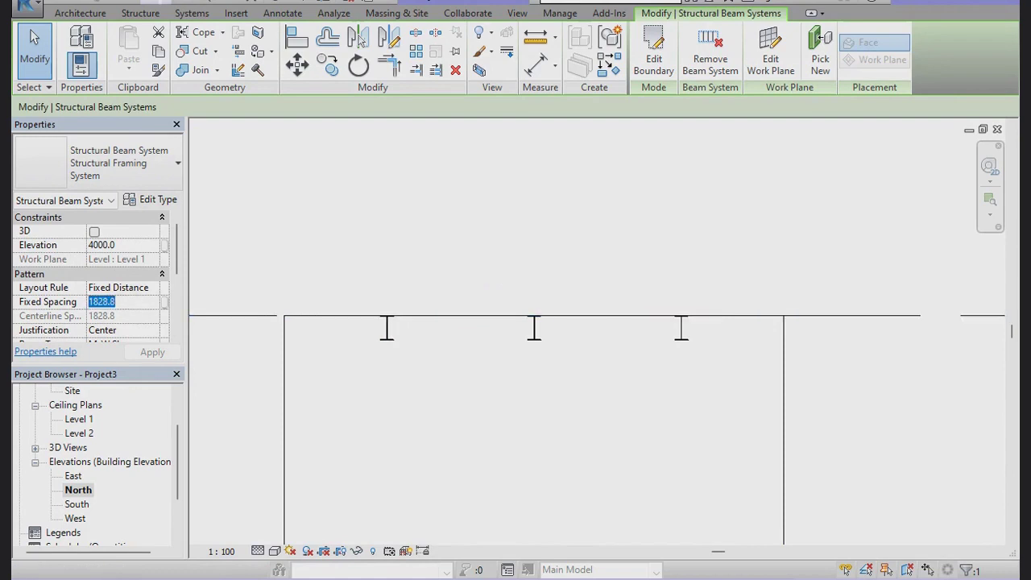
type("900")
key("Return")
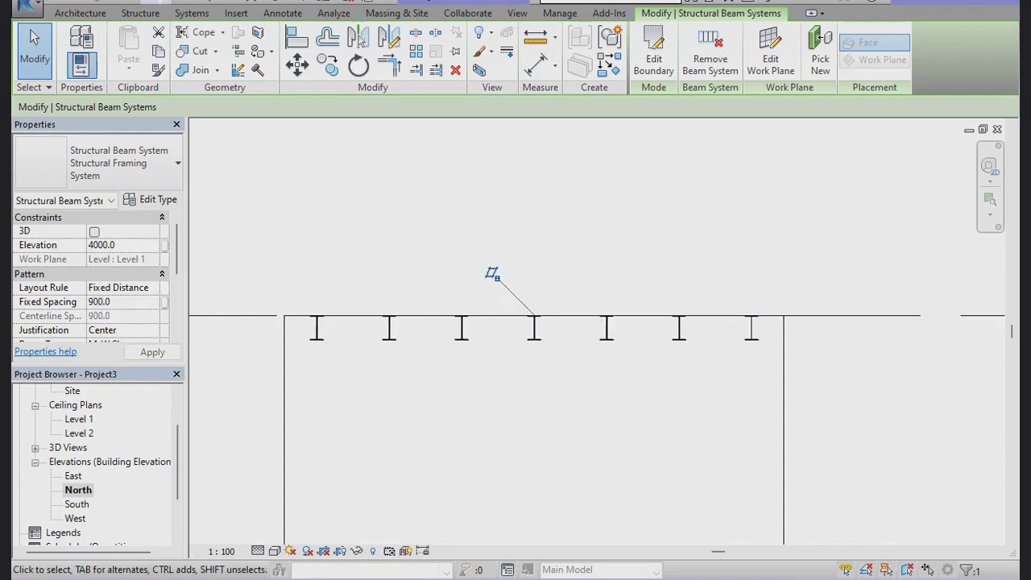
key("Escape")
scroll(368, 371, "up", 2)
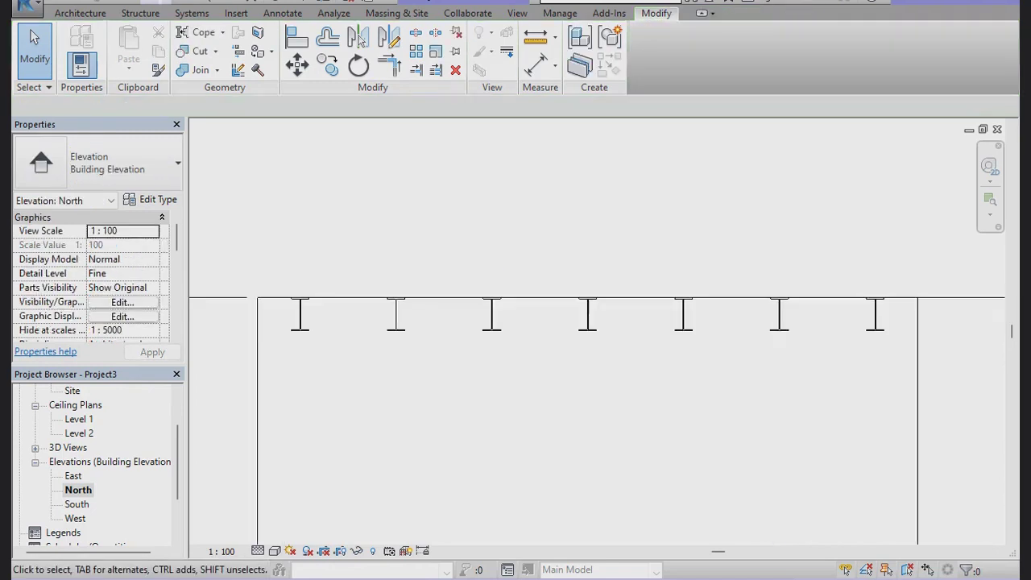
scroll(412, 338, "down", 1)
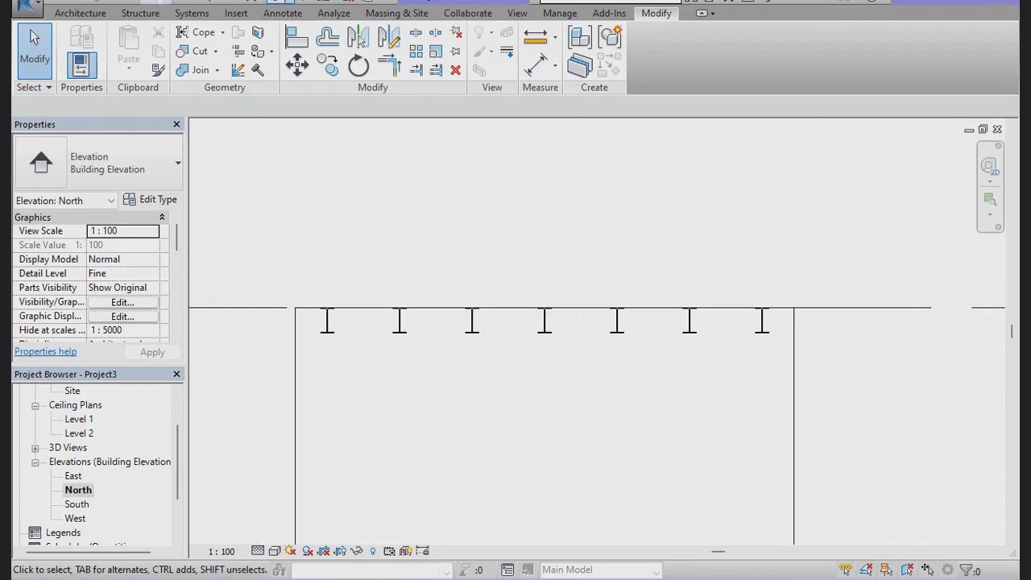
In the default 3D view, put the front wall into Edit Profile and show it in North elevation.
left_click(287, 3)
key("Return")
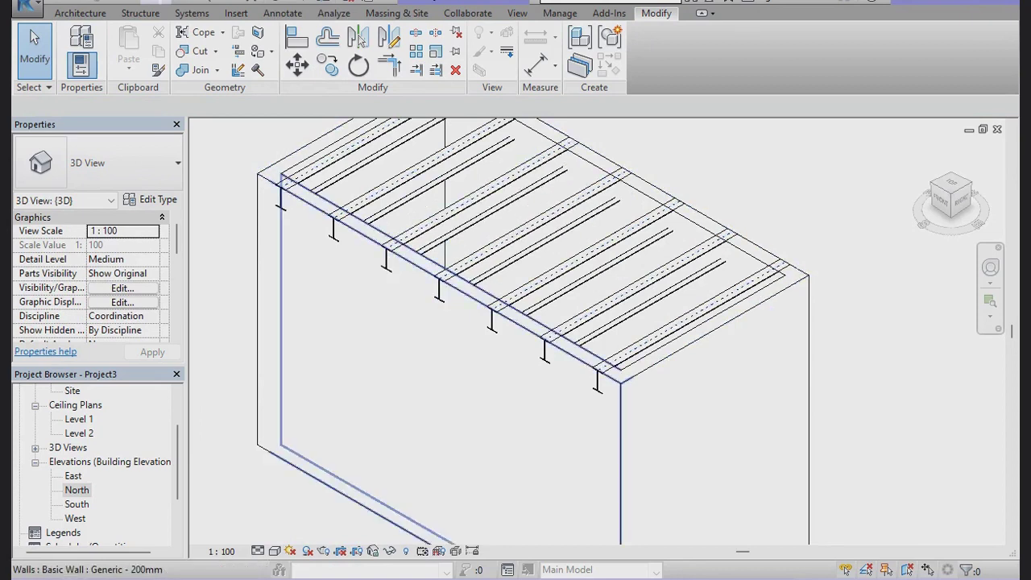
left_click(280, 362)
left_click(647, 50)
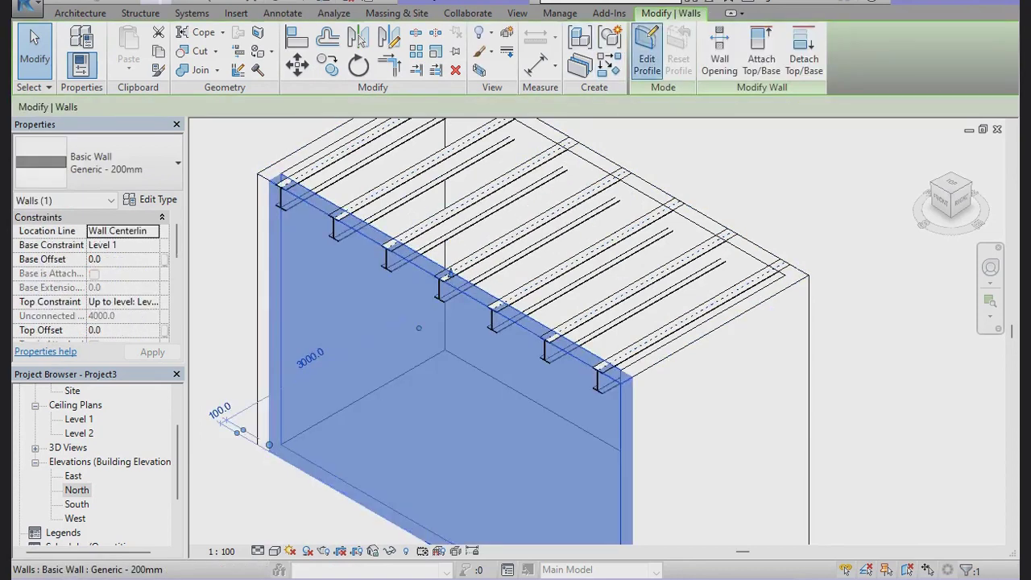
double_click(77, 490)
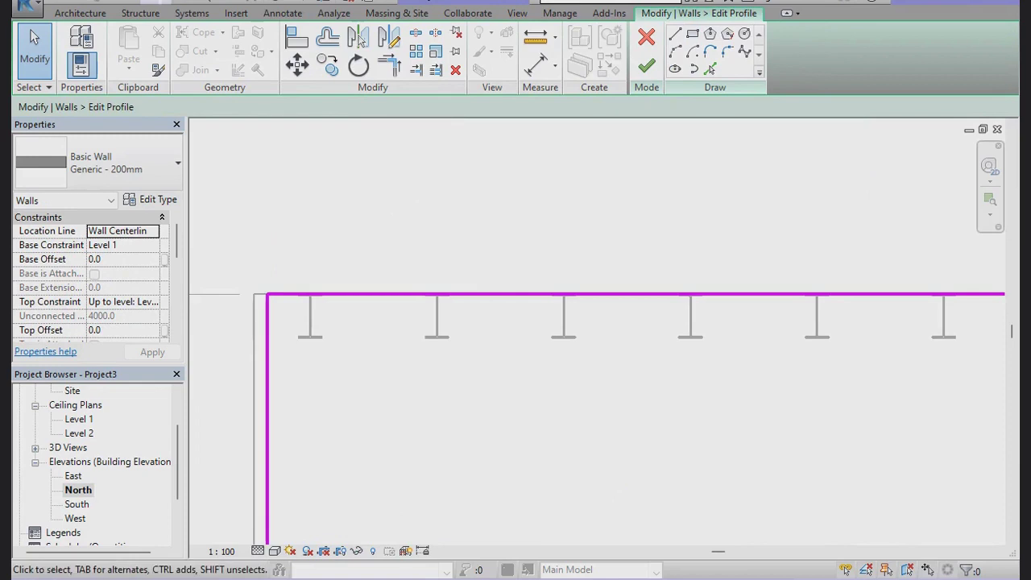
Sketch a rectangular notch in the wall profile around the first beam end.
left_click(676, 33)
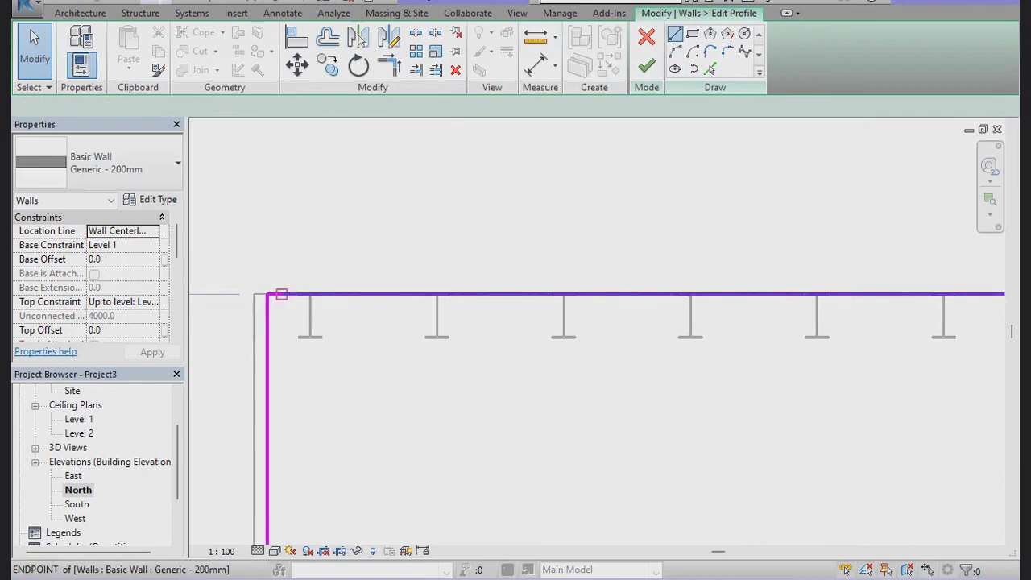
scroll(299, 295, "up", 2)
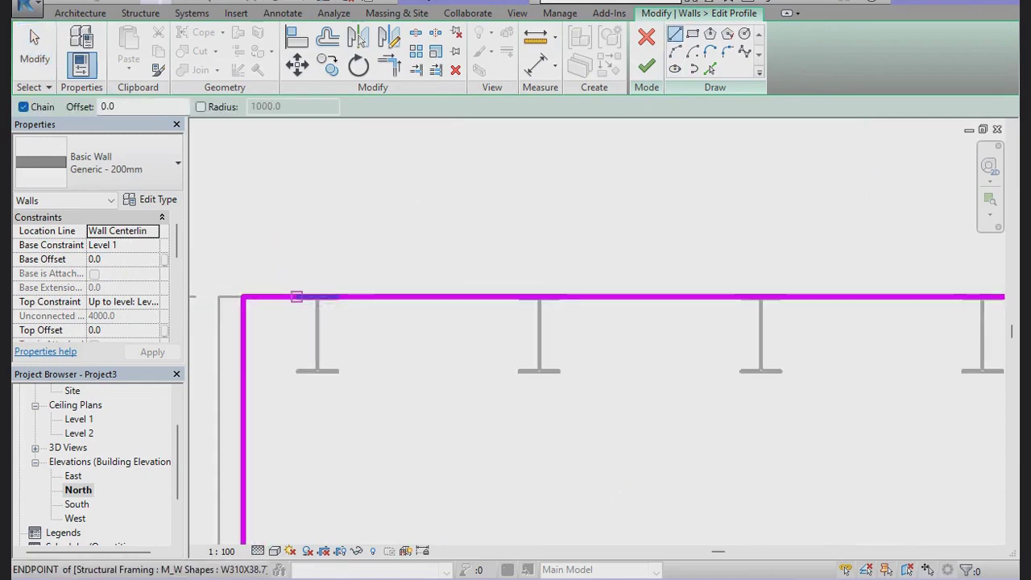
left_click(297, 297)
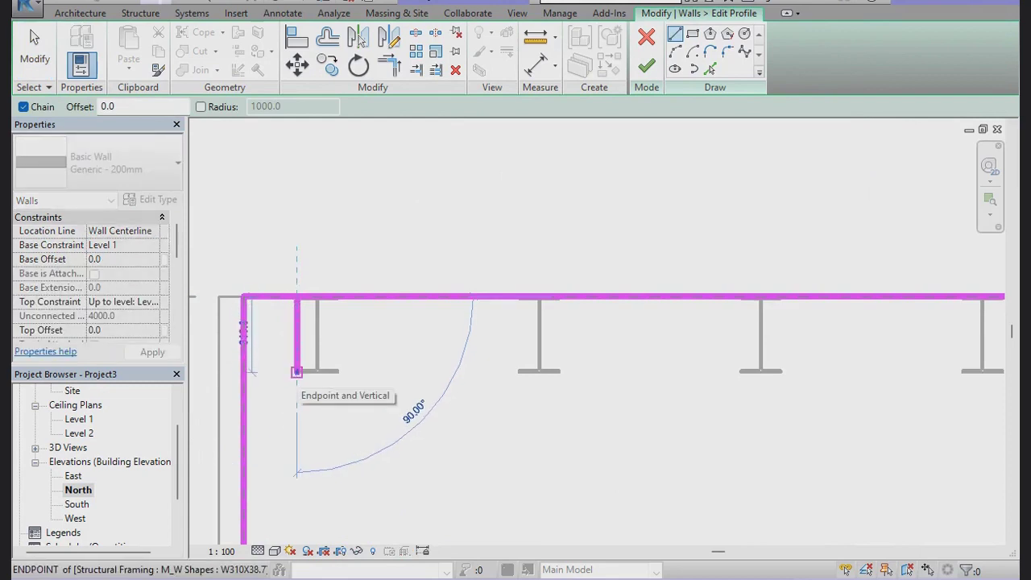
left_click(297, 371)
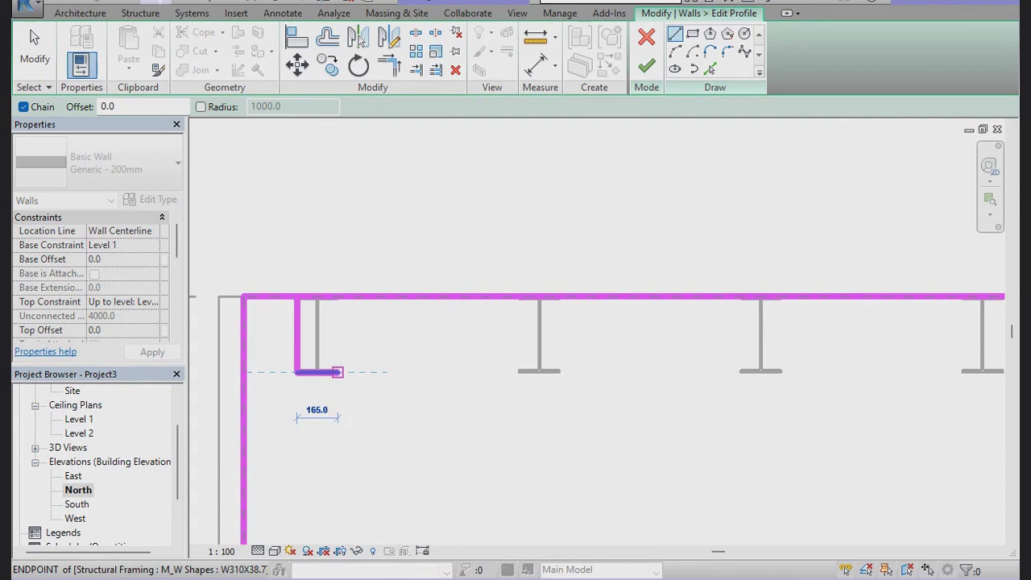
left_click(343, 371)
left_click(340, 297)
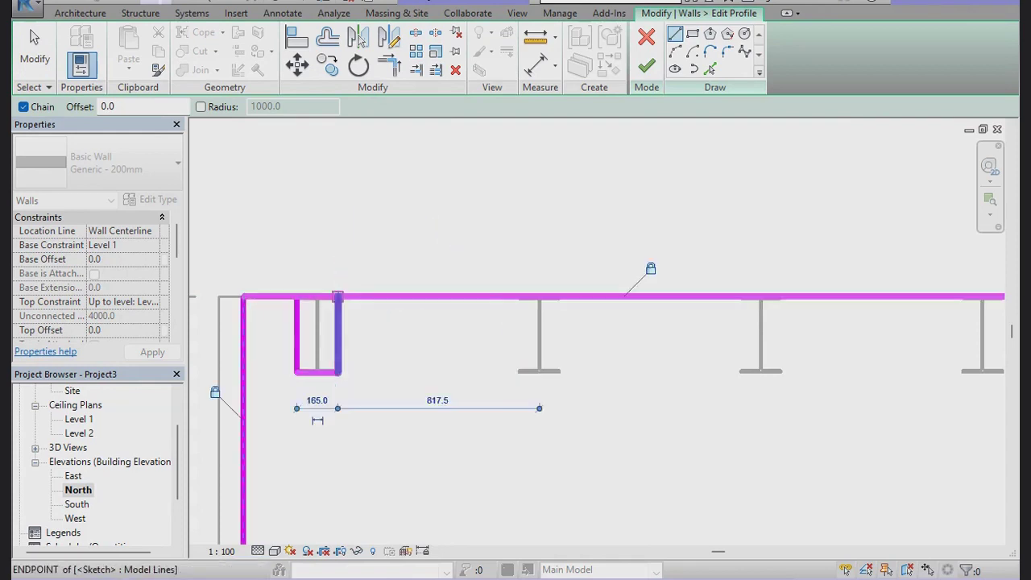
right_click(341, 294)
left_click(379, 302)
scroll(268, 302, "up", 2)
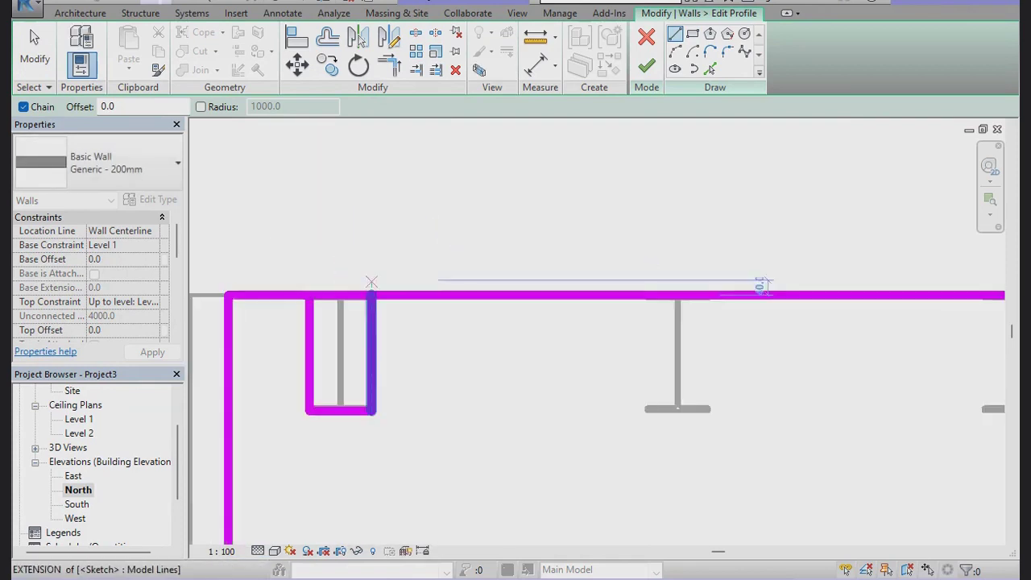
key("Escape")
Set the view scale to 1:1 and finish the wall profile edit.
left_click(416, 32)
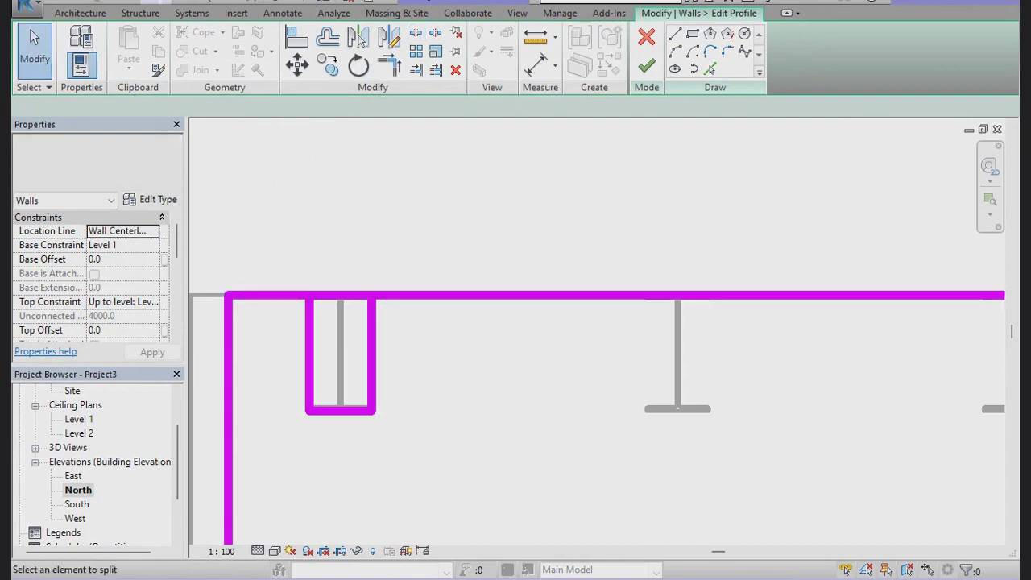
key("Escape")
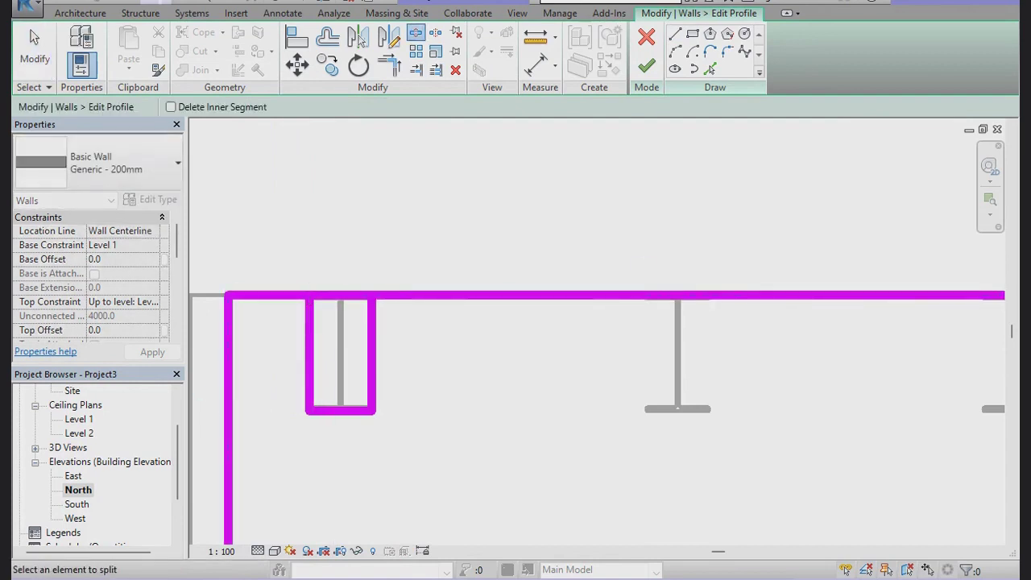
left_click(222, 551)
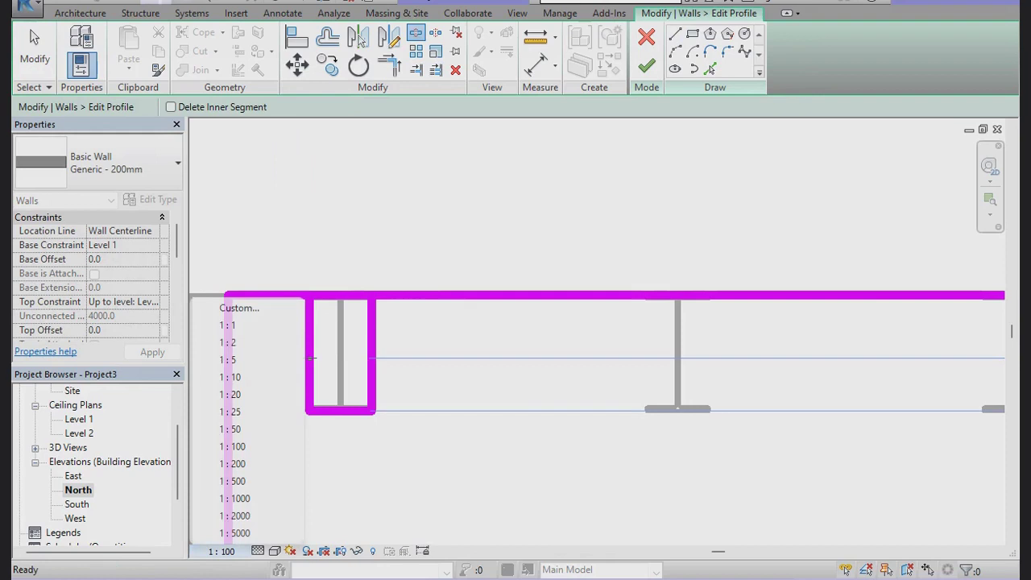
left_click(241, 325)
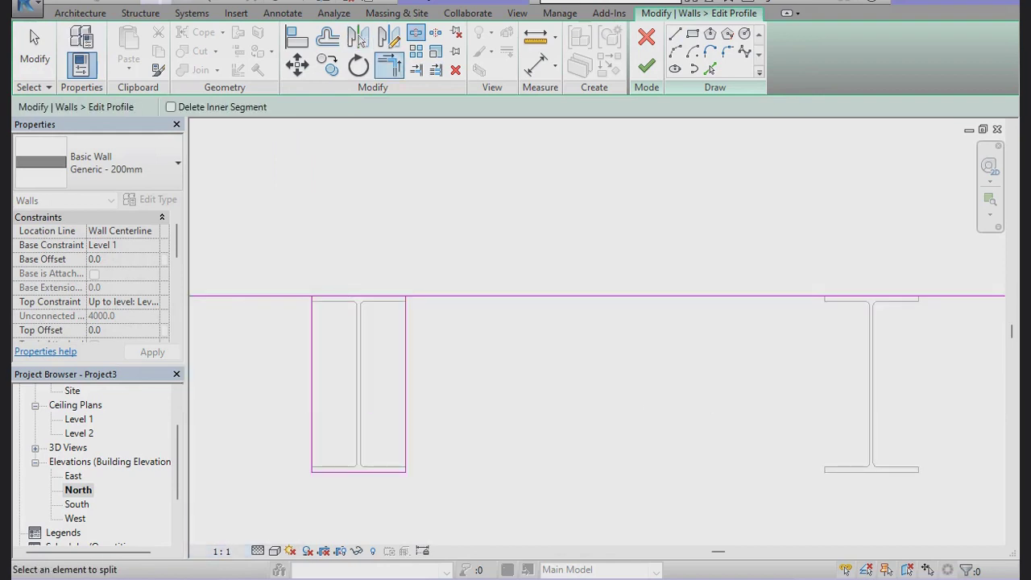
key("Escape")
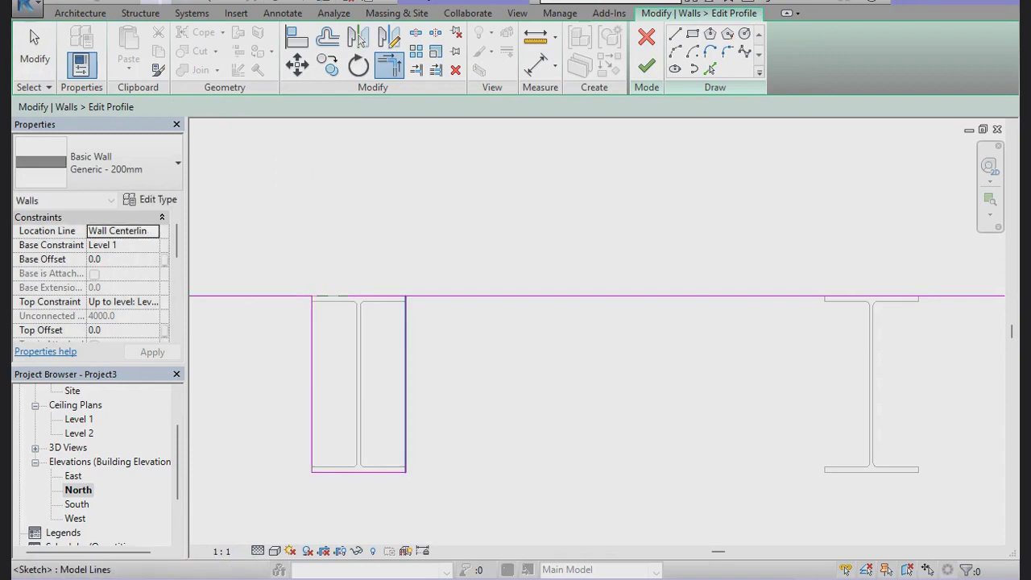
scroll(458, 306, "down", 1)
right_click(456, 311)
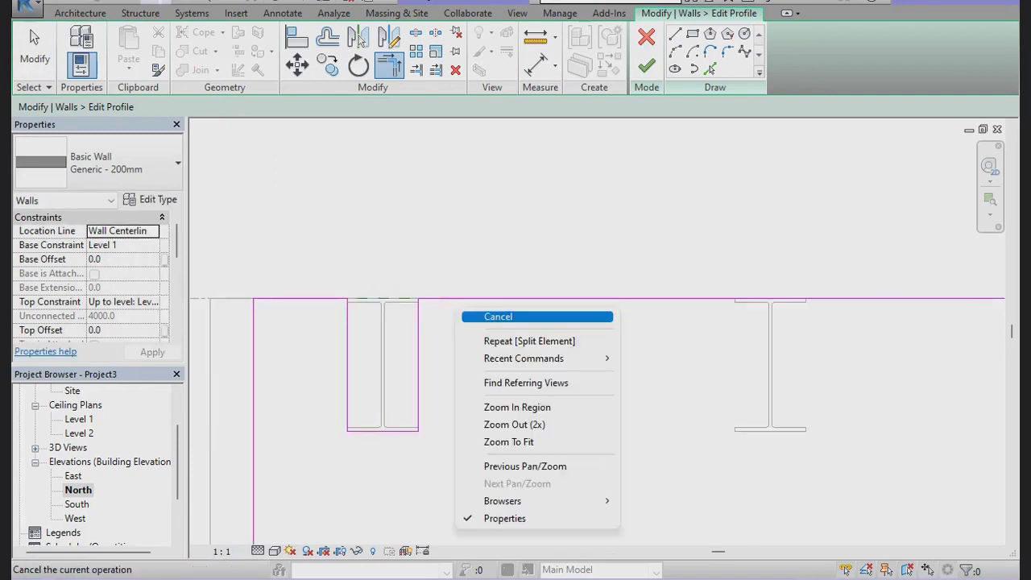
scroll(391, 431, "up", 4)
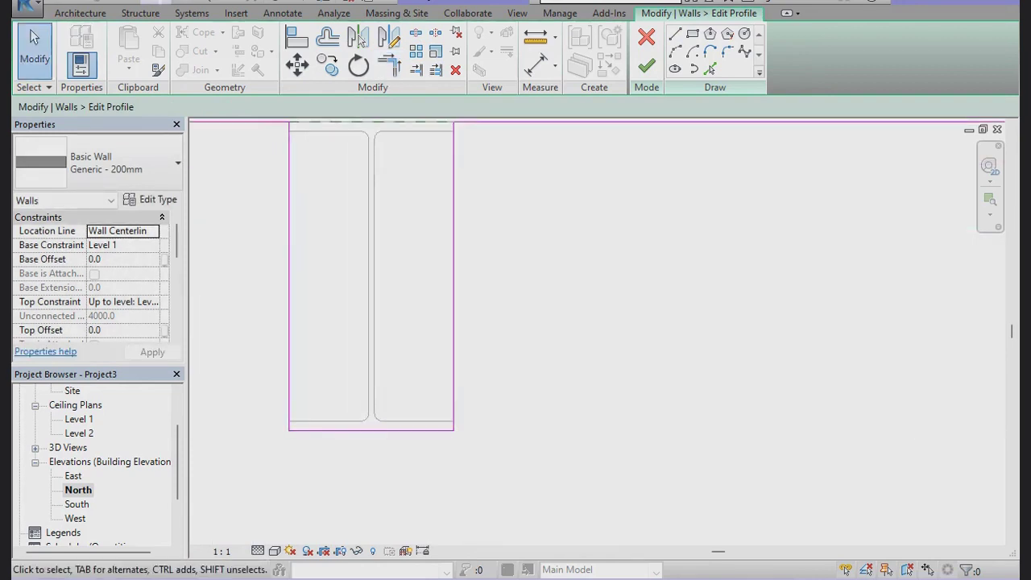
scroll(337, 399, "down", 2)
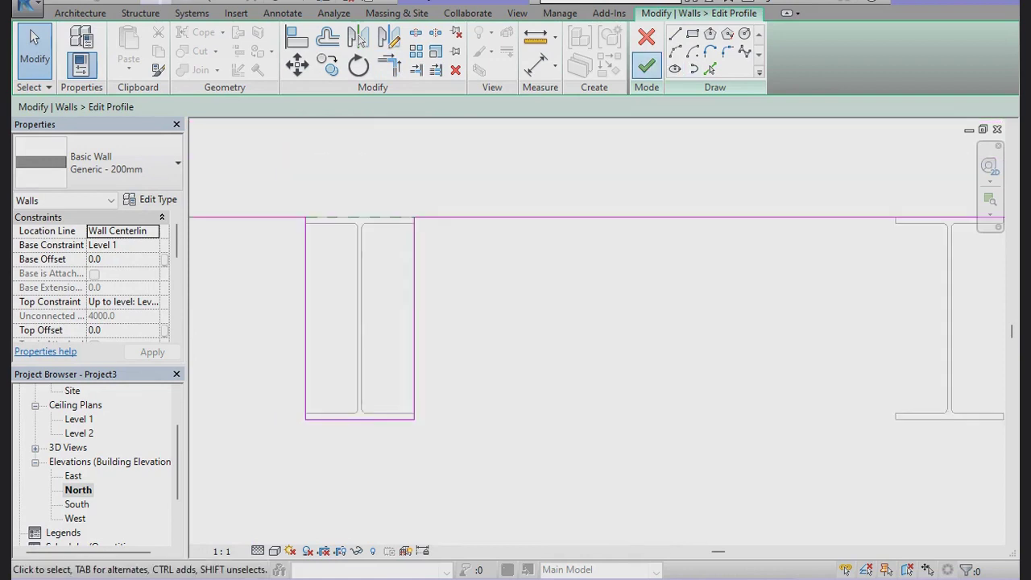
left_click(646, 66)
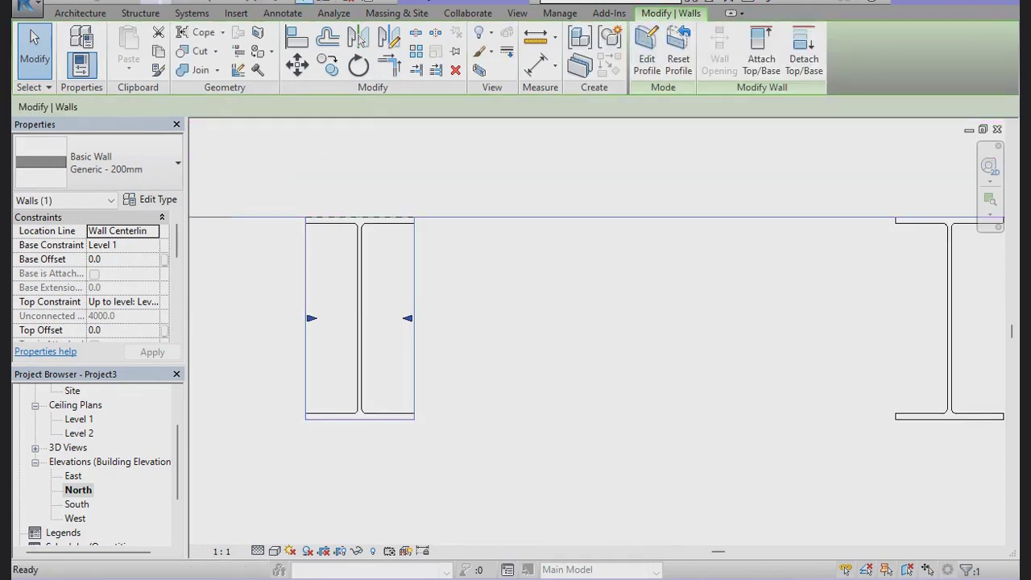
left_click(282, 2)
key("Return")
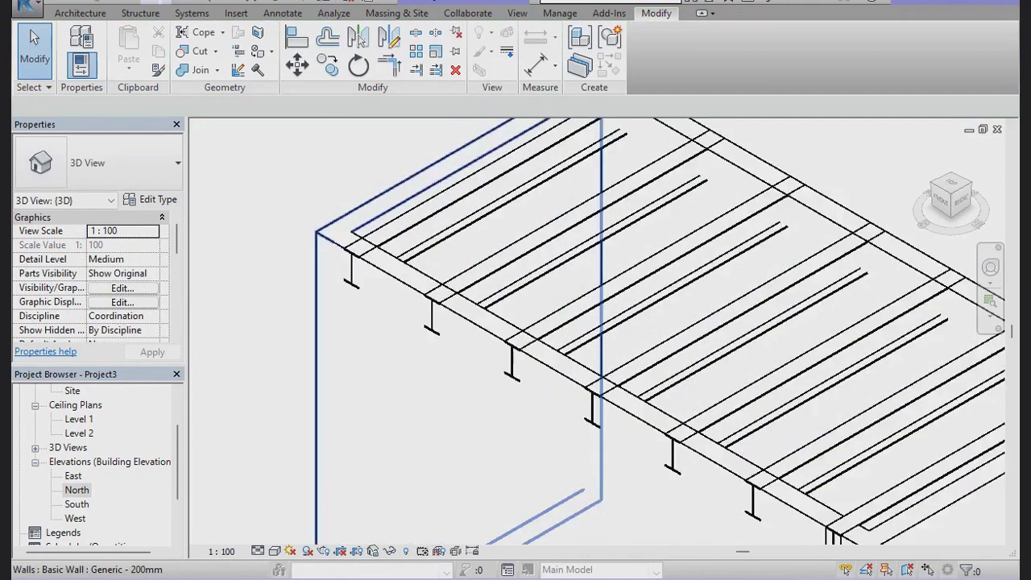
key("Escape")
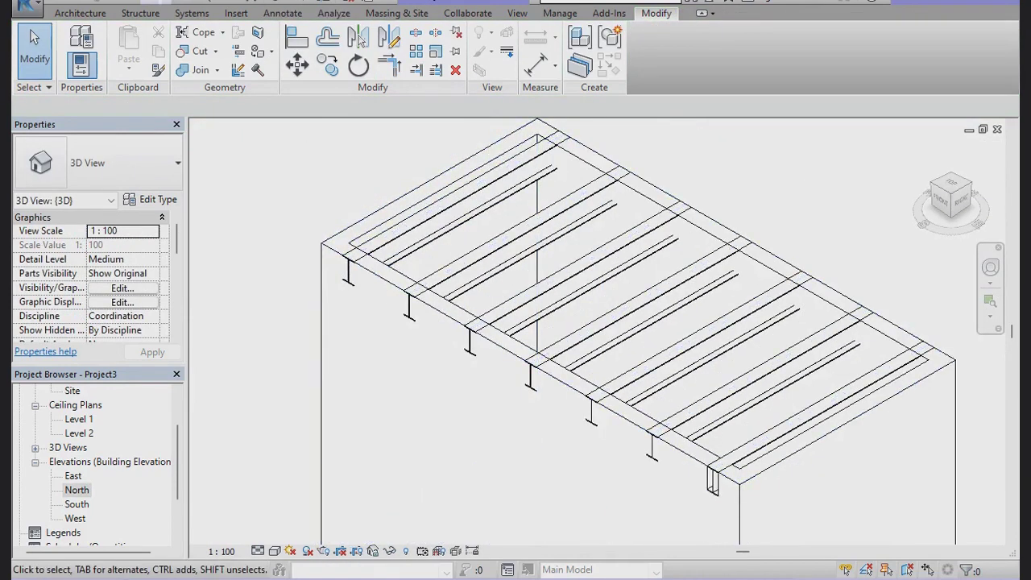
left_click(275, 551)
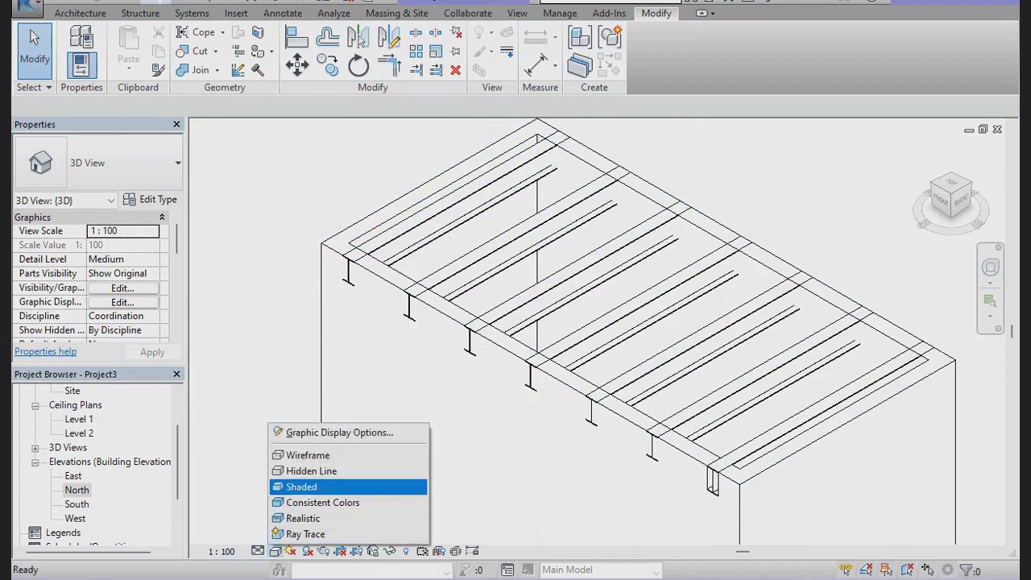
left_click(302, 487)
scroll(544, 321, "down", 1)
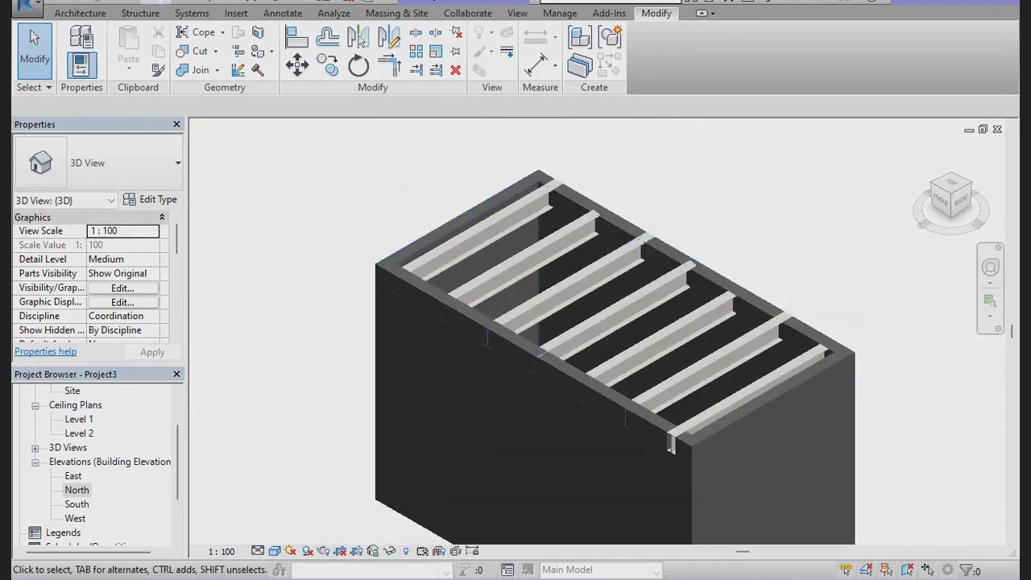
scroll(690, 463, "up", 2)
scroll(690, 464, "up", 2)
scroll(689, 463, "up", 1)
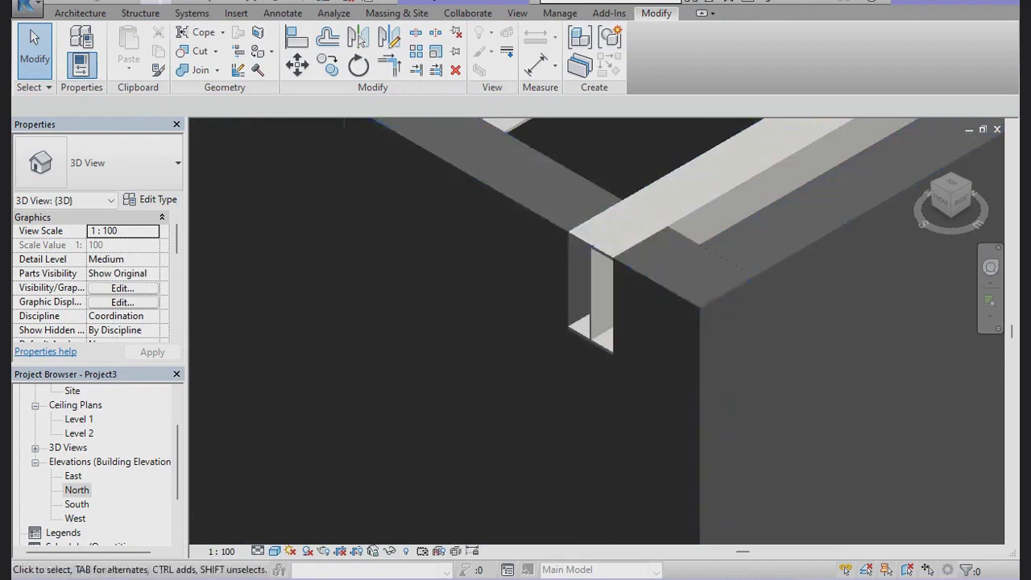
middle_click_drag(612, 323, 596, 290, "shift")
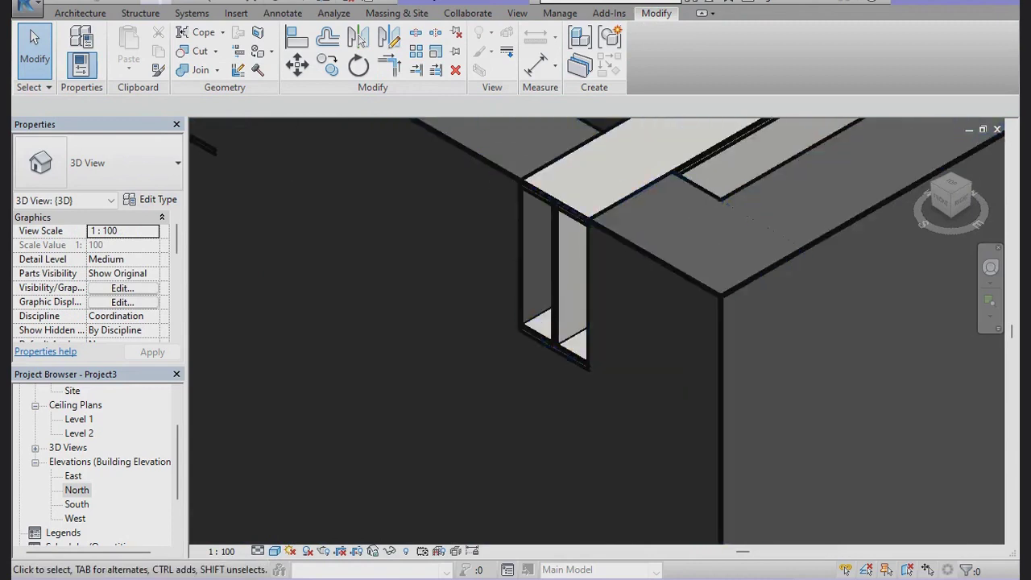
scroll(605, 370, "down", 3)
scroll(671, 451, "down", 2)
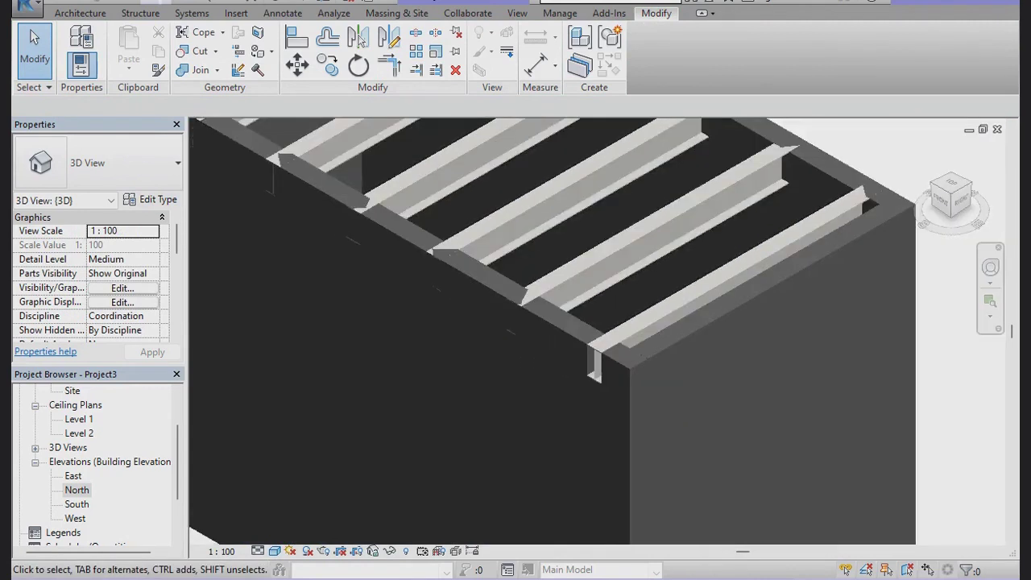
scroll(671, 451, "down", 2)
scroll(671, 450, "down", 1)
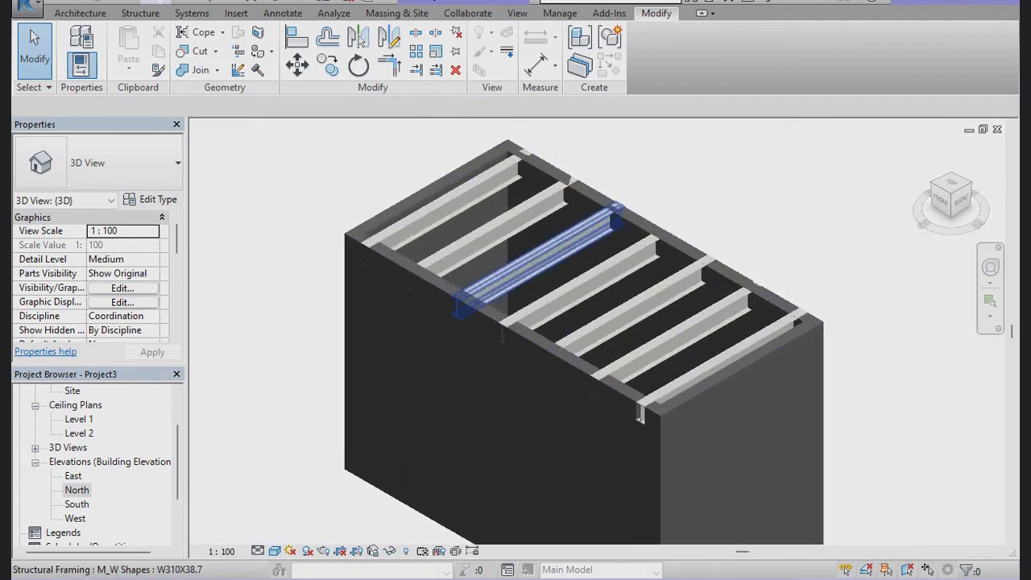
scroll(645, 411, "up", 3)
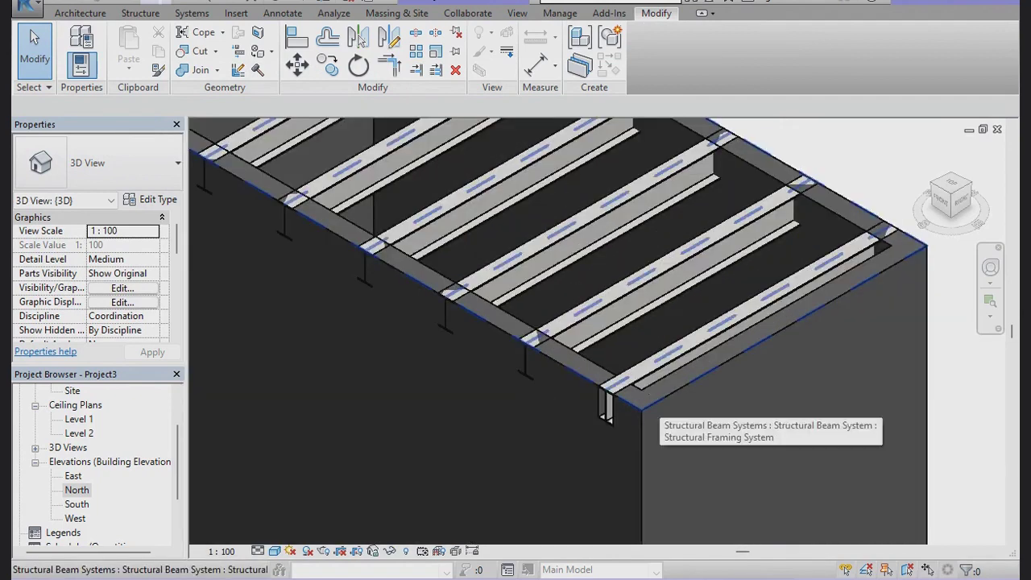
scroll(606, 403, "down", 2)
scroll(606, 399, "down", 2)
key("Tab")
key("Tab")
key("Tab")
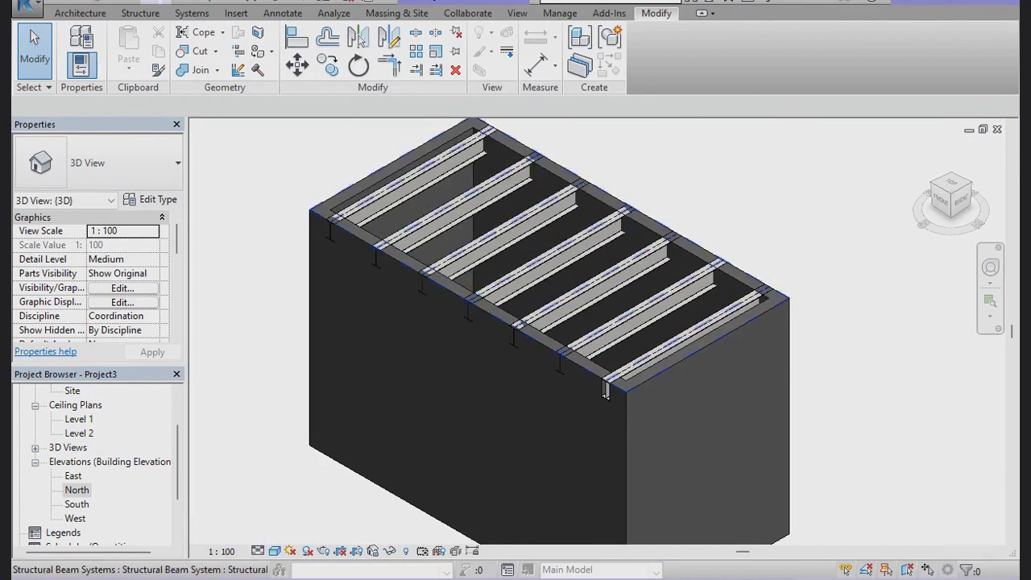
left_click(606, 391)
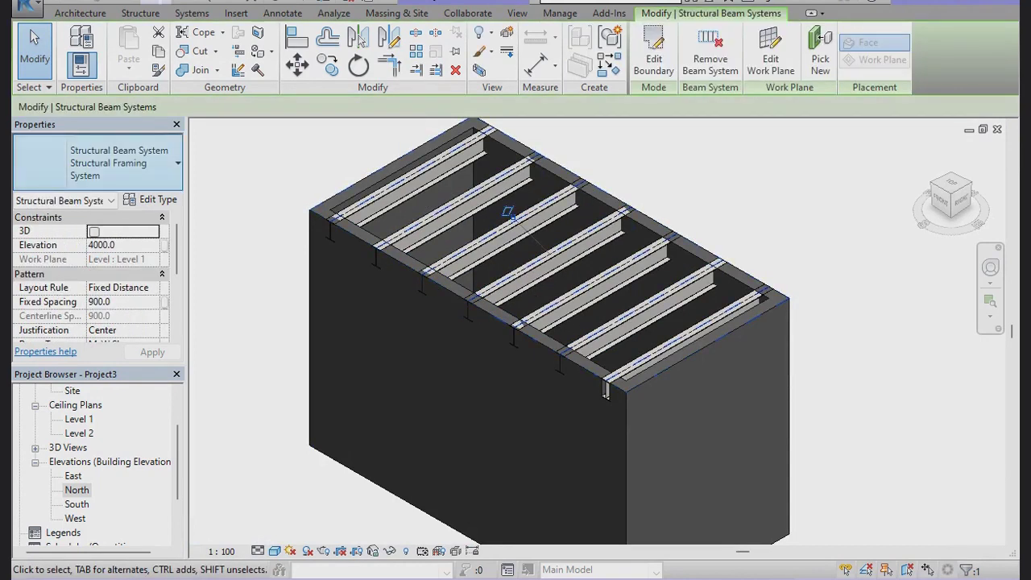
left_click(150, 199)
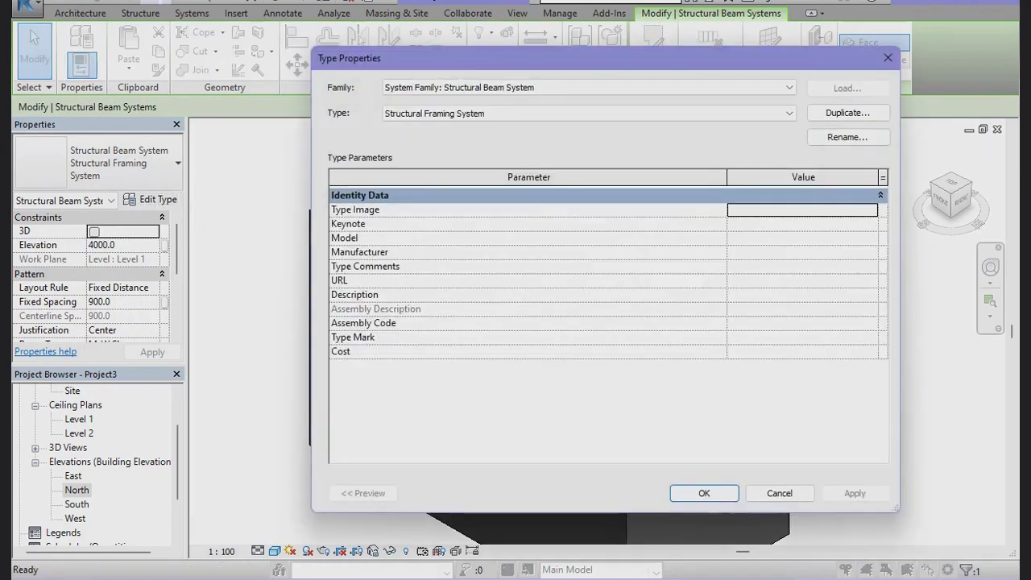
left_click(888, 57)
key("Escape")
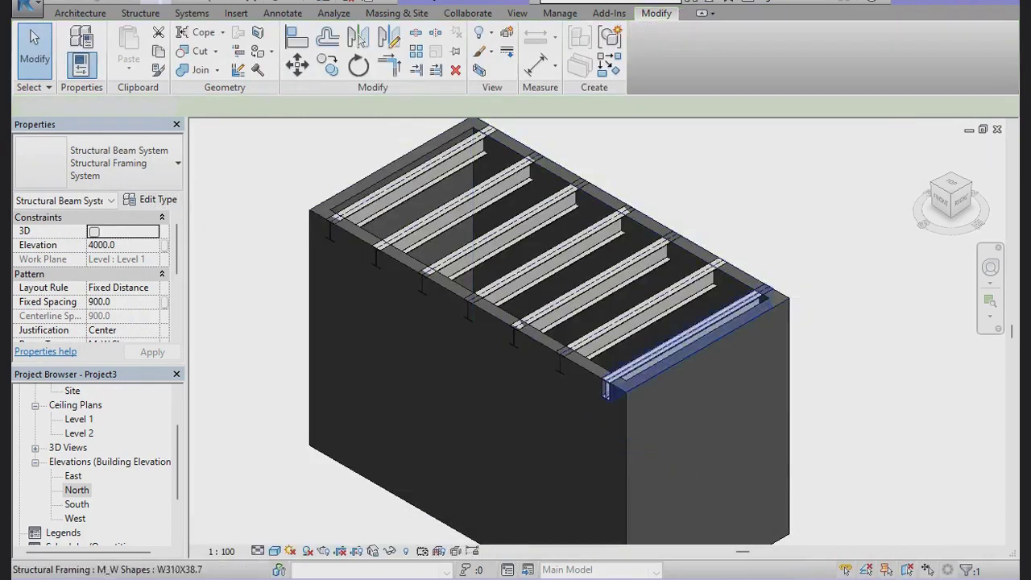
left_click(483, 242)
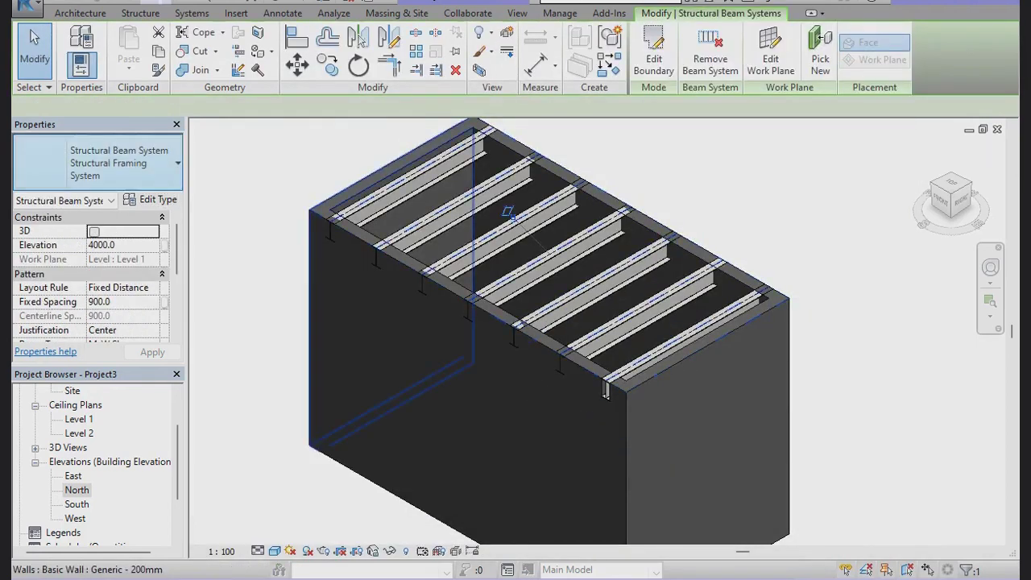
left_click(149, 200)
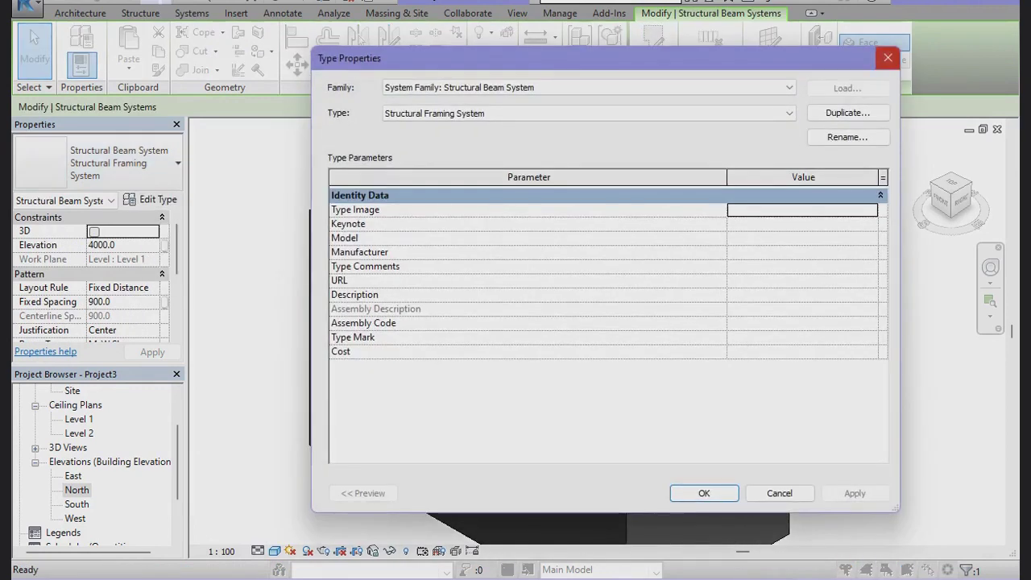
left_click(888, 58)
left_click(80, 13)
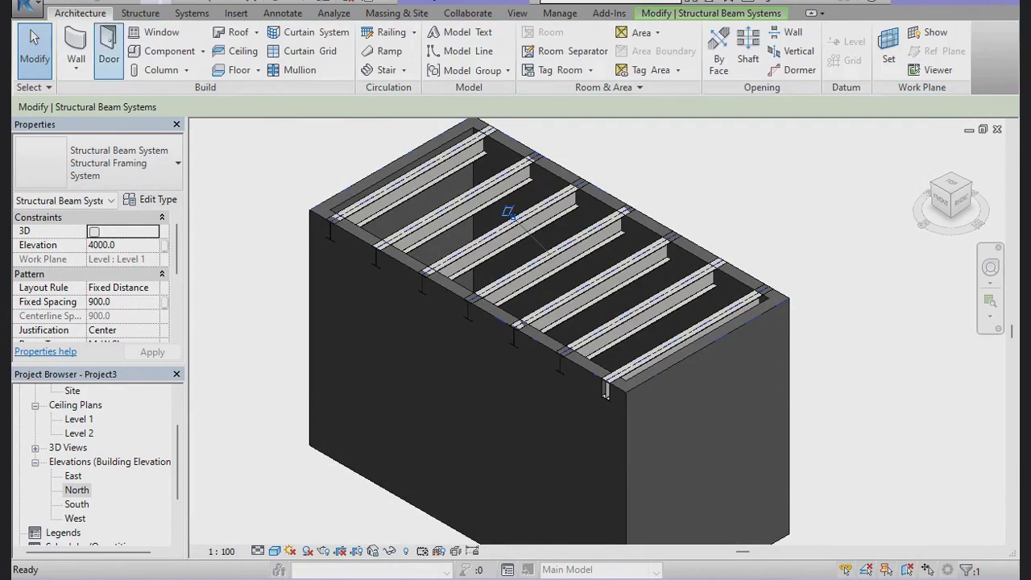
left_click(141, 13)
Change the W310X38.7 beam type to 16 cm height and 6 cm width.
left_click(72, 54)
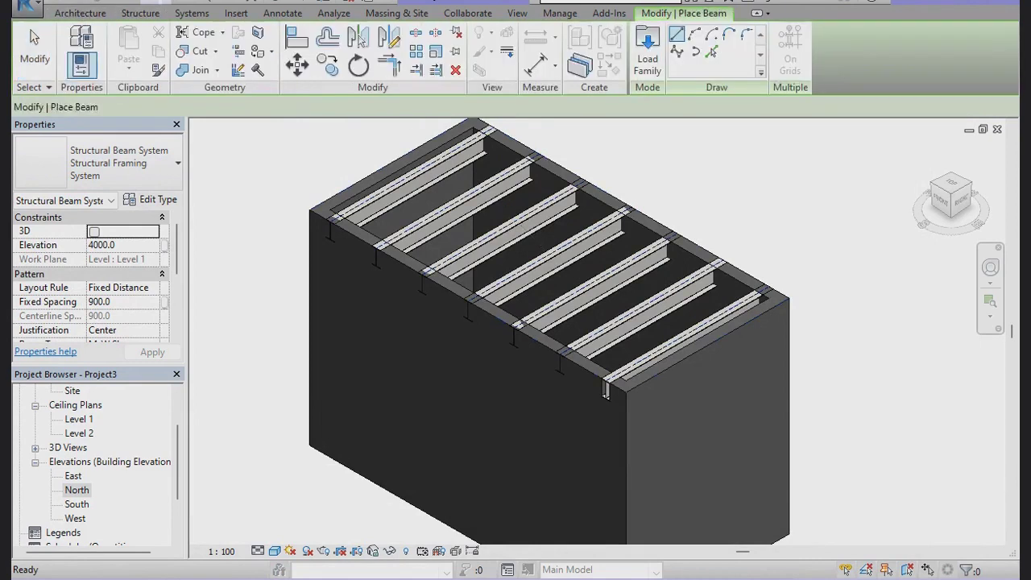
left_click(152, 199)
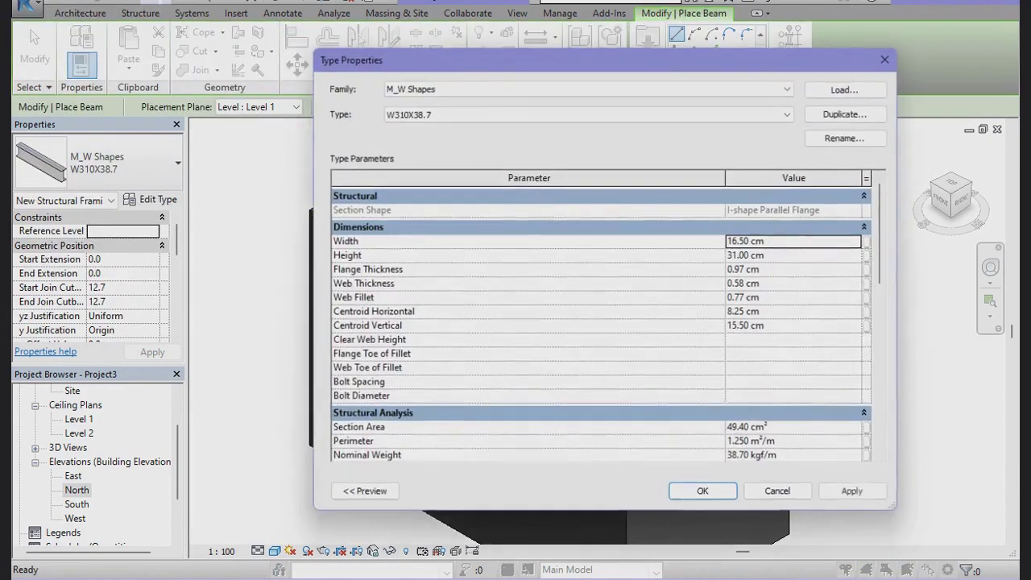
left_click(747, 255)
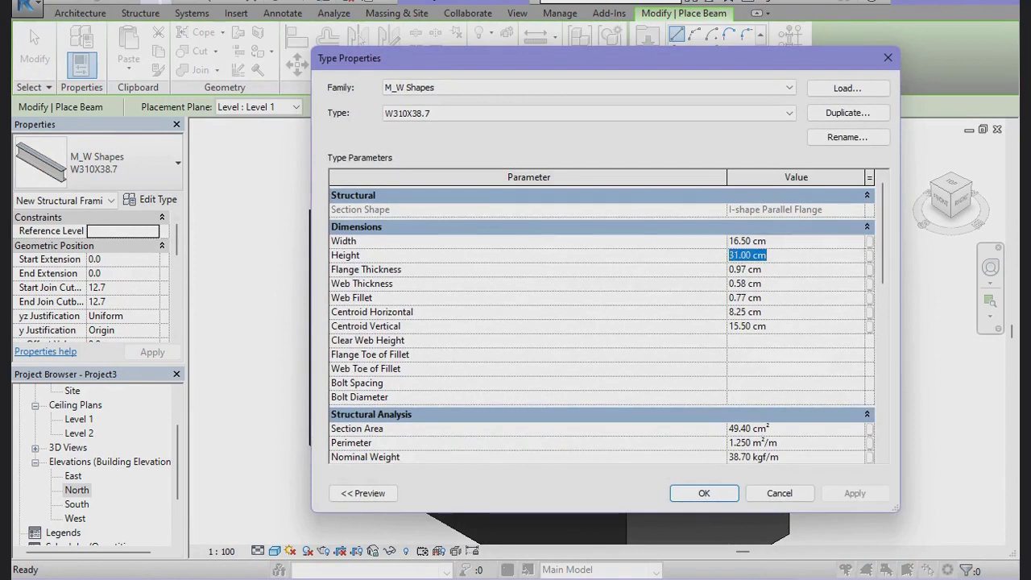
type("16")
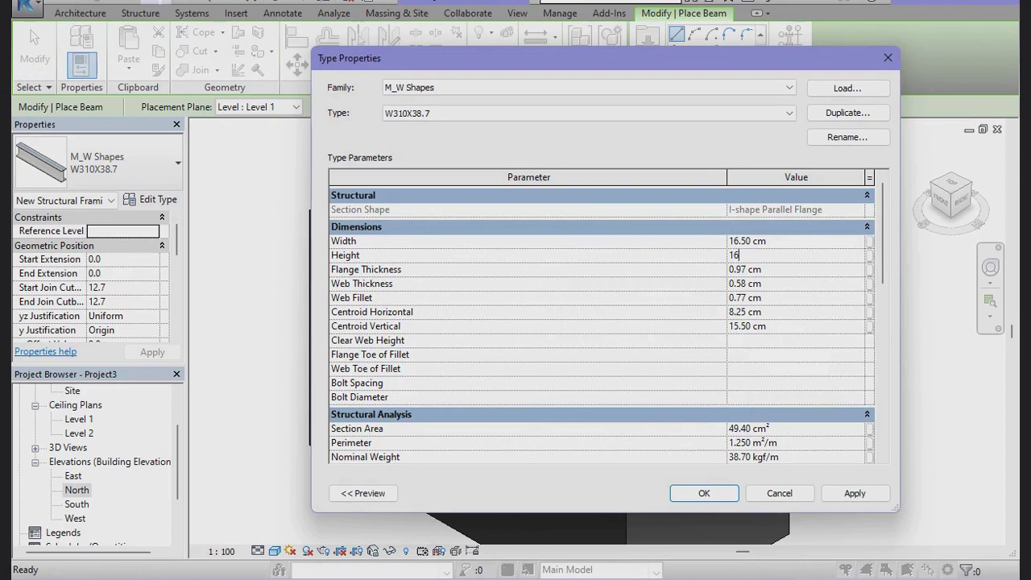
left_click(747, 241)
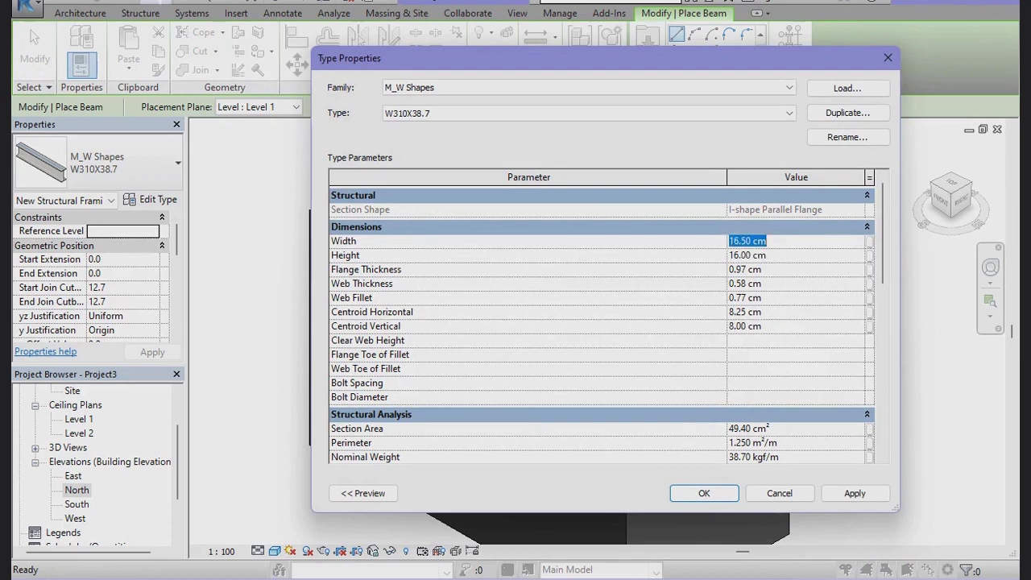
type("6")
left_click(855, 493)
left_click(704, 493)
Start a beam over the 3D box, then cancel out of beam placement.
left_click(863, 422)
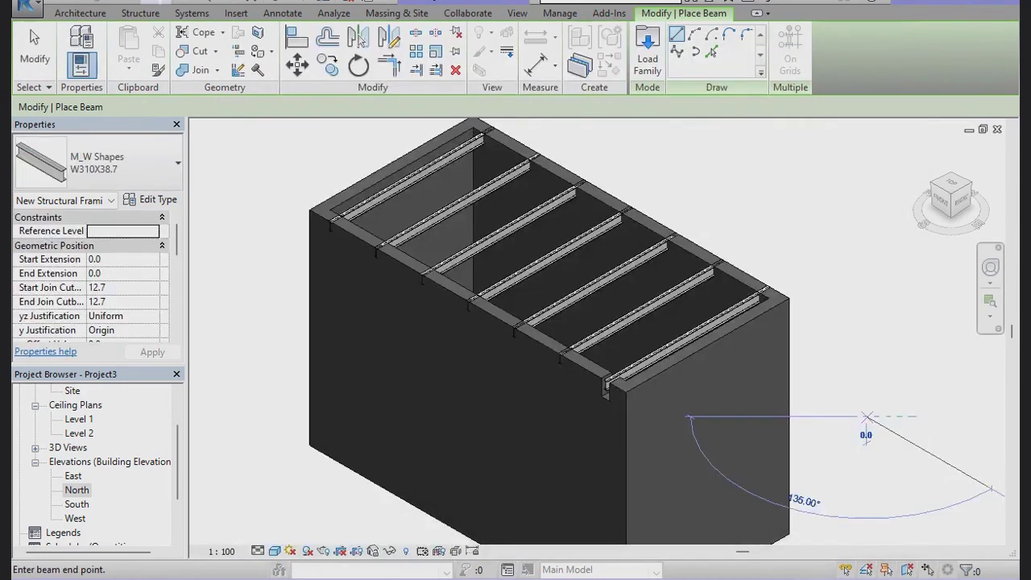
scroll(613, 387, "up", 2)
scroll(580, 403, "up", 2)
scroll(548, 419, "up", 2)
scroll(540, 417, "down", 2)
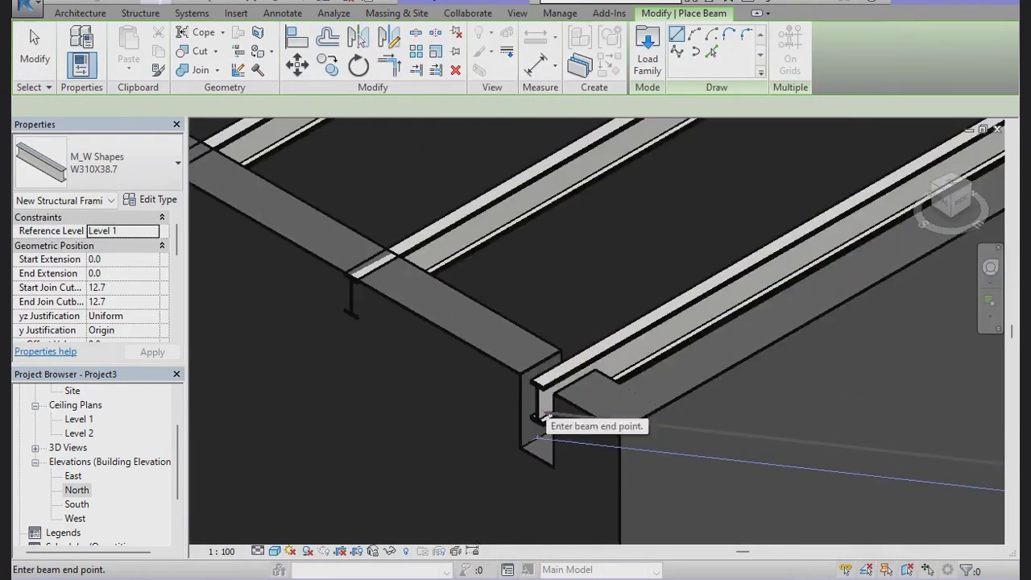
scroll(548, 415, "down", 1)
scroll(725, 420, "down", 2)
scroll(887, 403, "down", 2)
key("Escape")
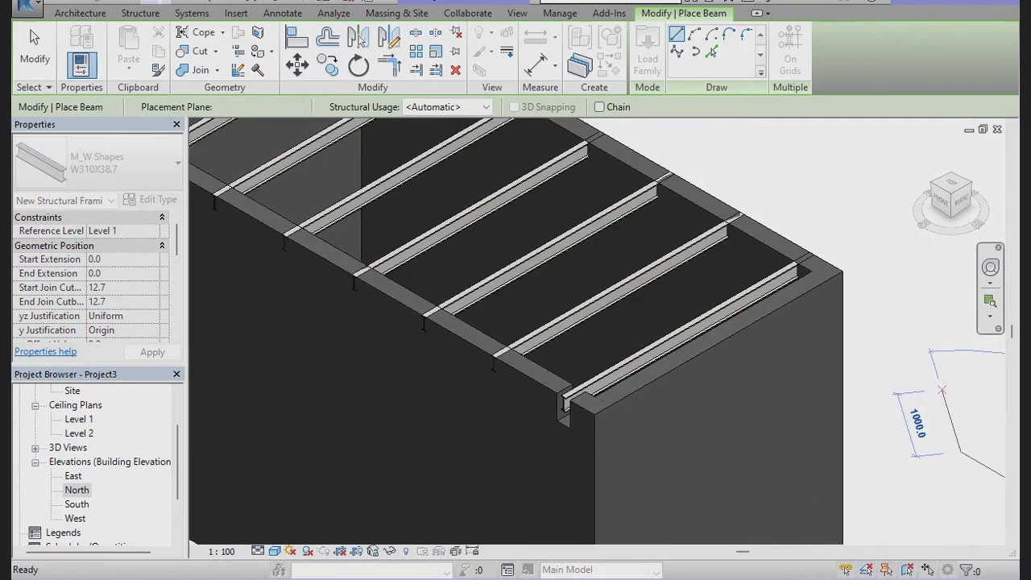
key("Escape")
scroll(515, 338, "down", 2)
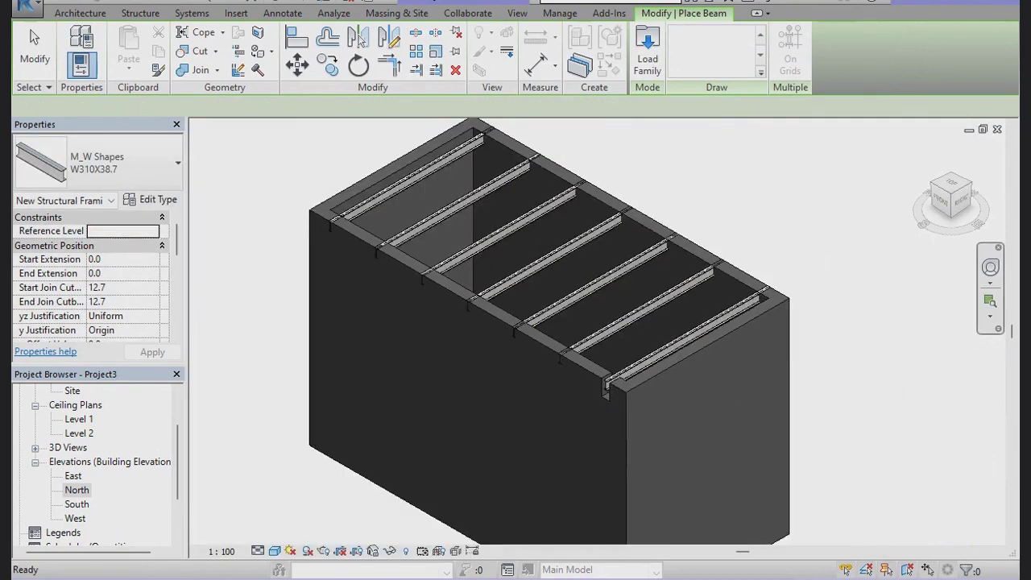
key("b")
key("m")
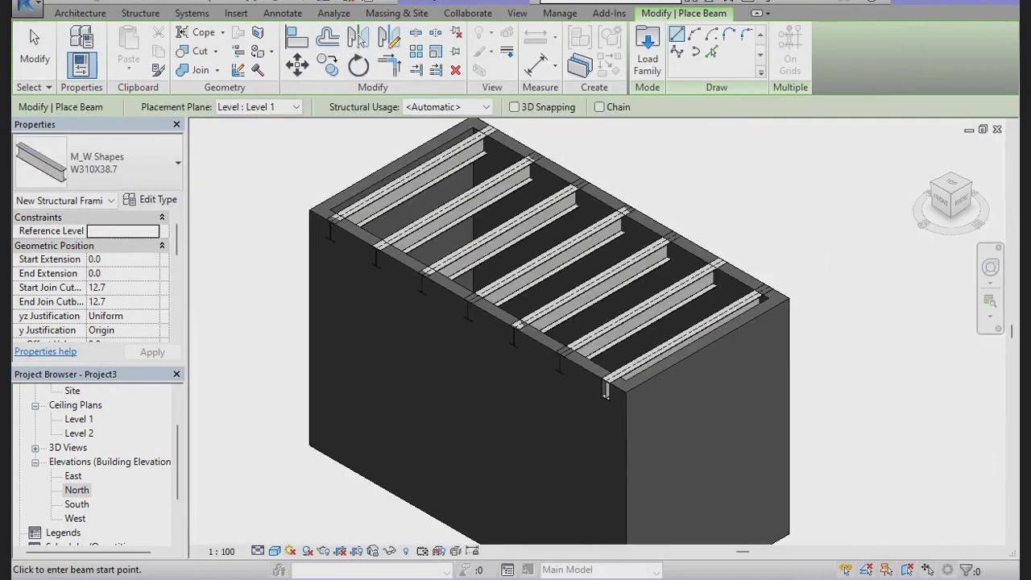
key("Escape")
key("Escape")
scroll(620, 402, "up", 1)
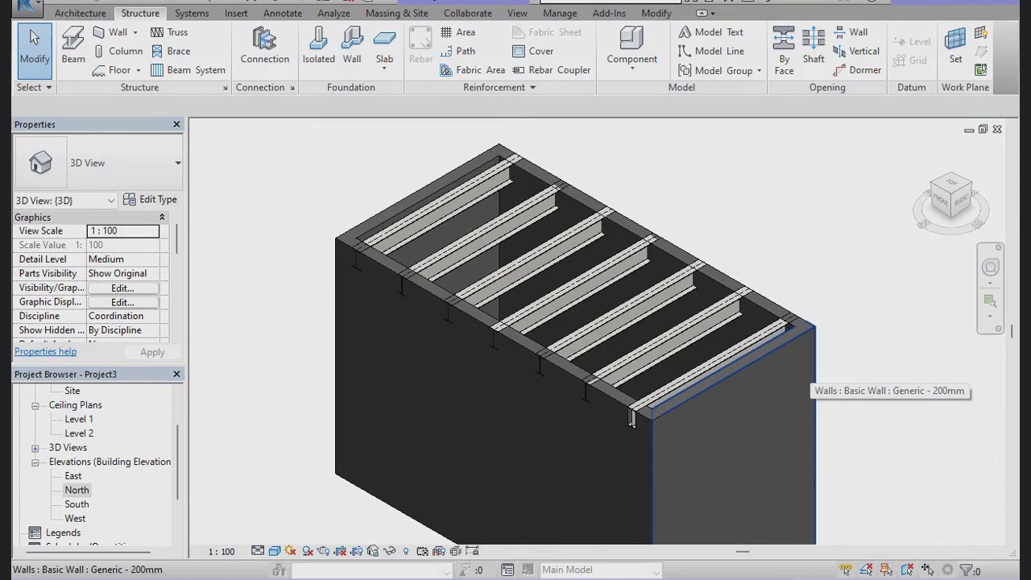
scroll(632, 419, "down", 2)
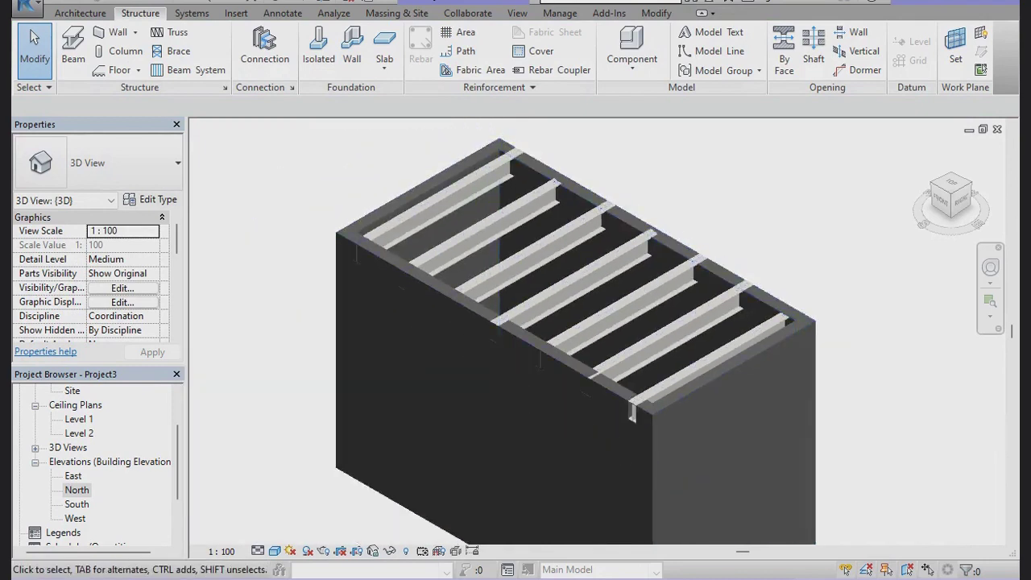
scroll(645, 391, "up", 2)
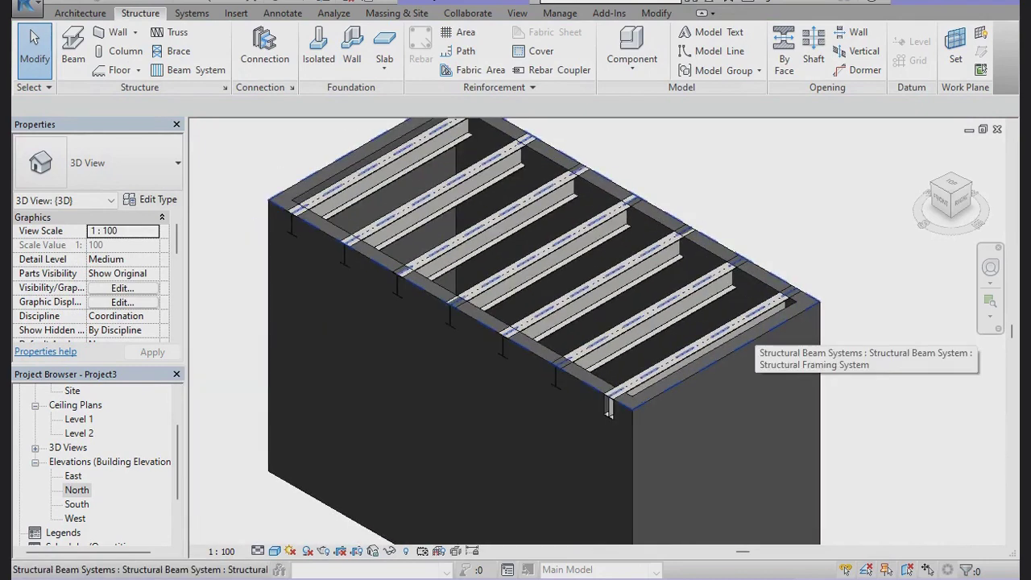
scroll(609, 409, "down", 1)
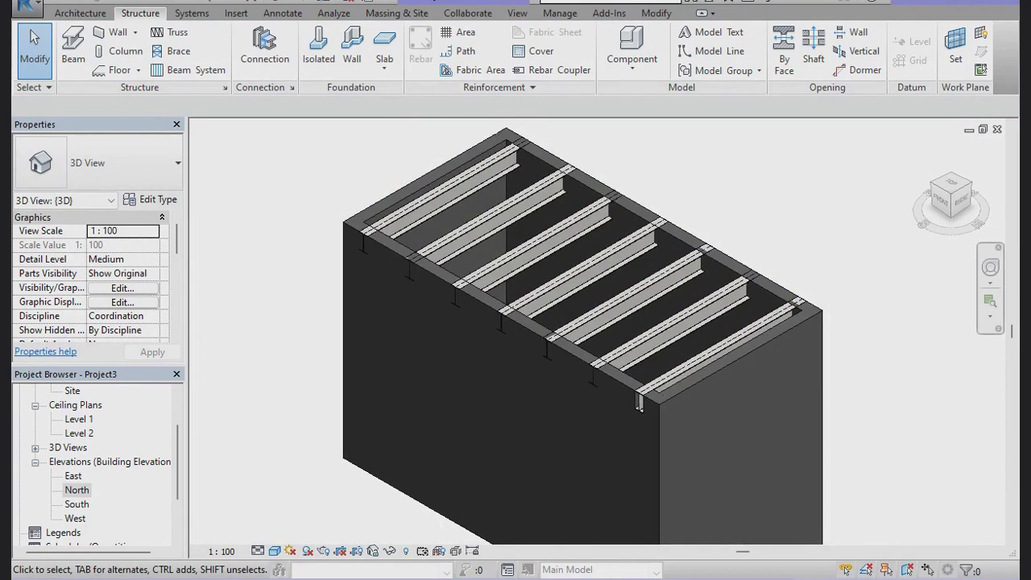